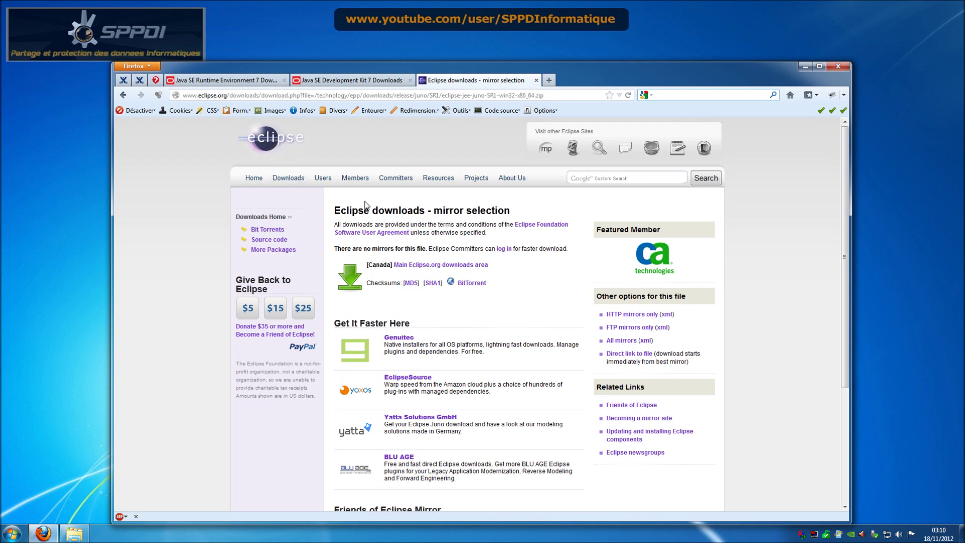
# - Open the Eclipse downloads page and choose the Windows 64 Bit package of Eclipse IDE for Java EE Developers
pyautogui.click(292, 179)
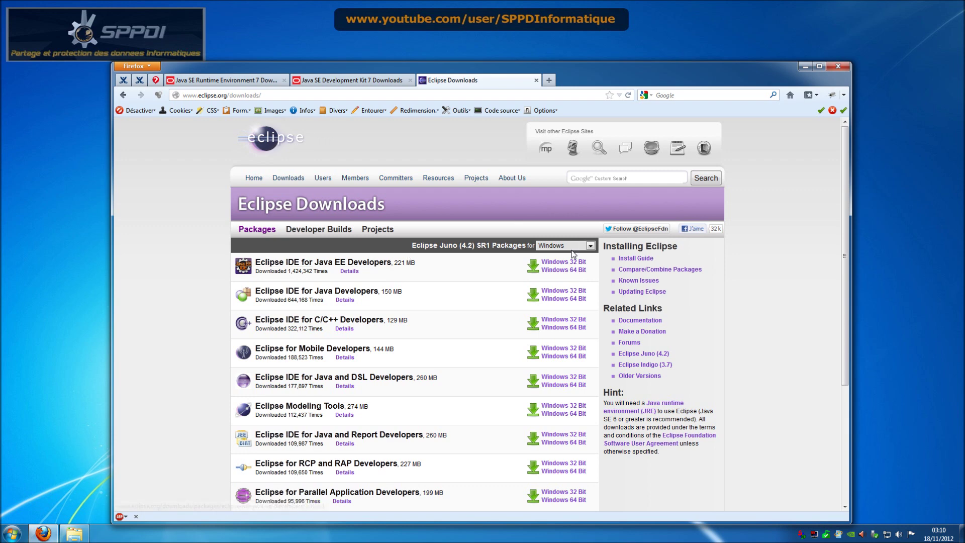
pyautogui.click(571, 271)
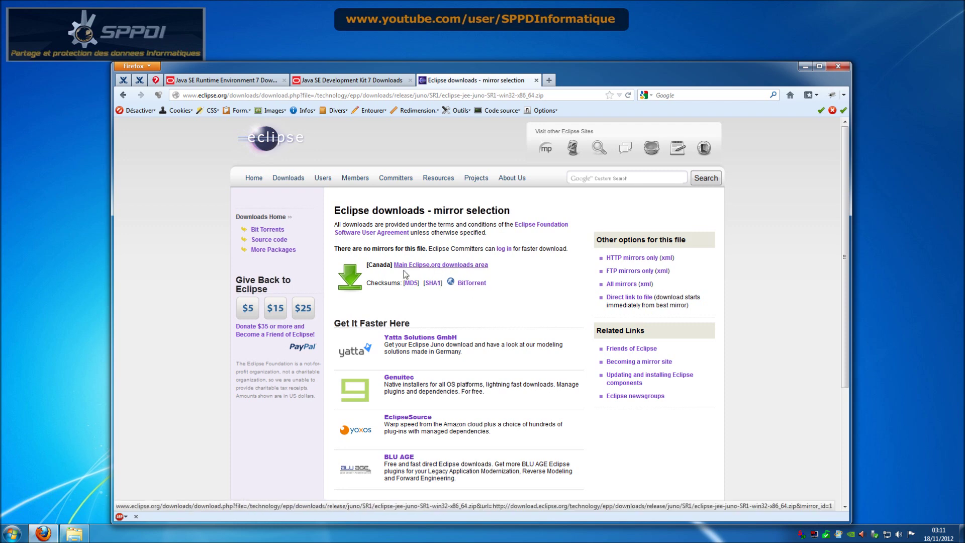
# - Compare the descriptions on the Java SE Development Kit 7 and Java SE Runtime Environment 7 download pages
pyautogui.click(367, 83)
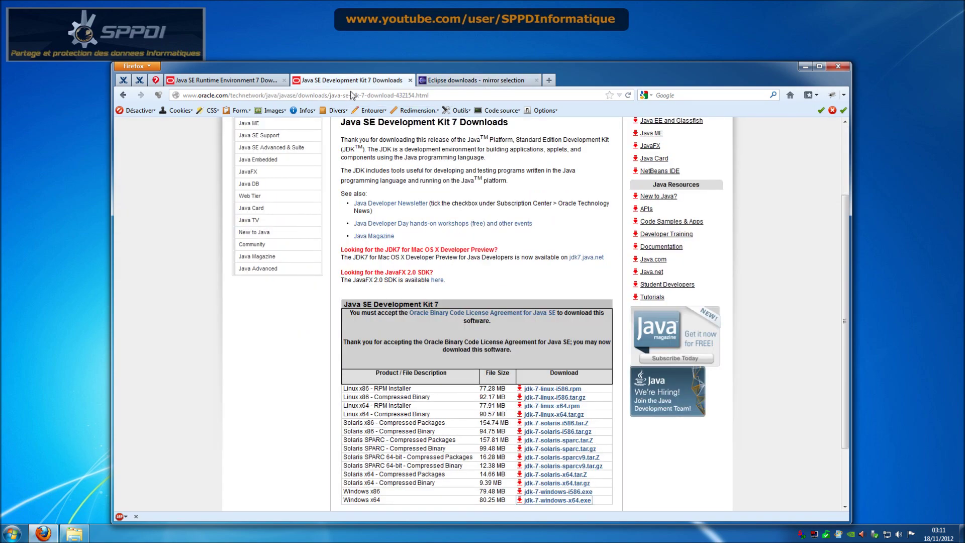
pyautogui.click(374, 158)
pyautogui.scroll(2, 433, 194)
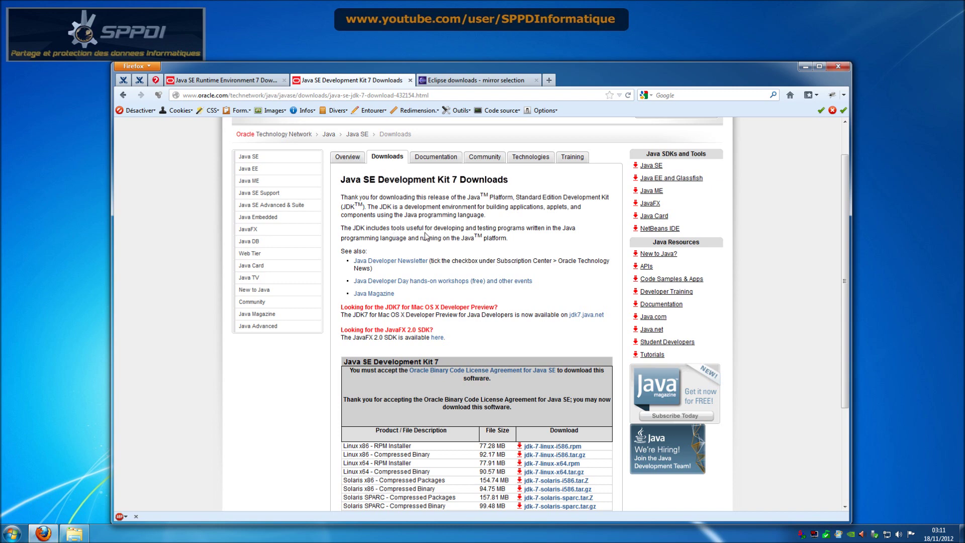
pyautogui.click(258, 81)
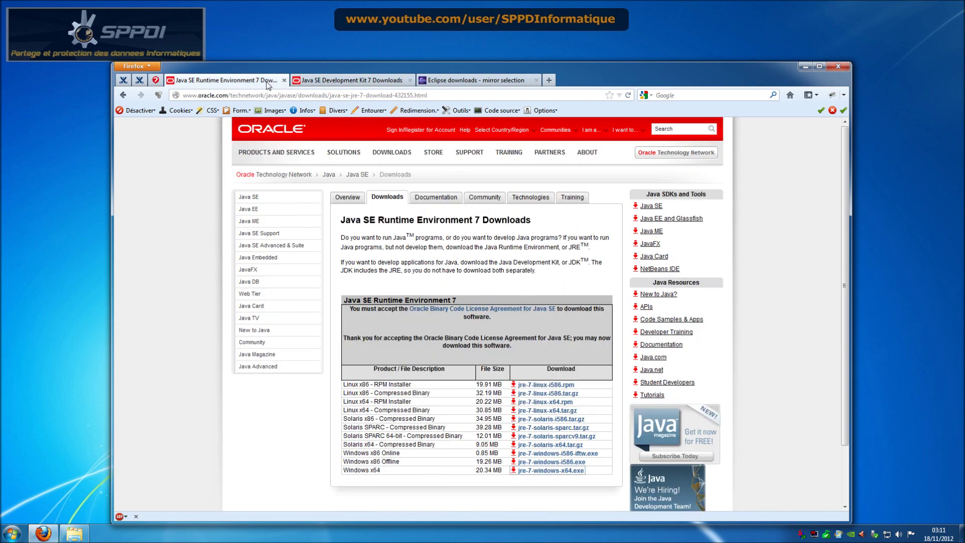
pyautogui.click(316, 82)
pyautogui.click(275, 82)
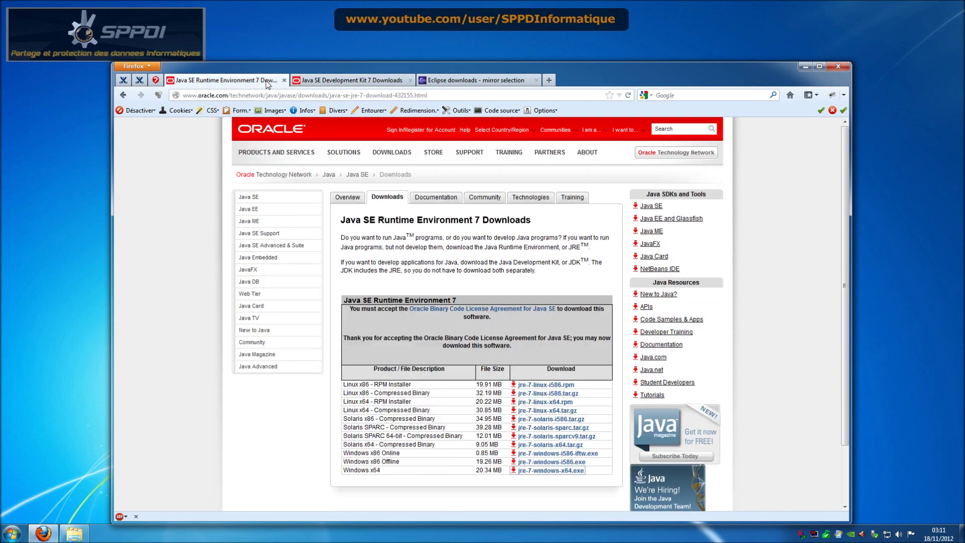
pyautogui.click(309, 80)
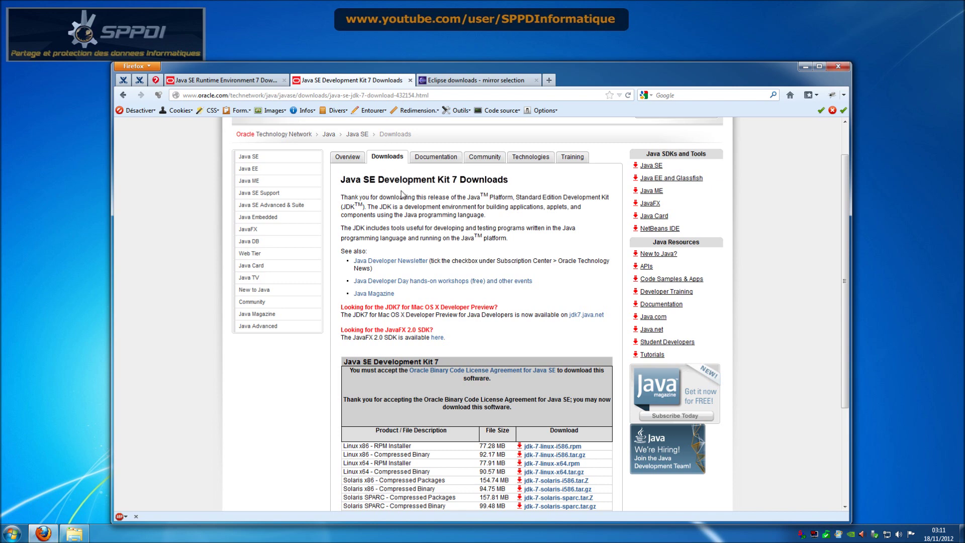
pyautogui.click(272, 82)
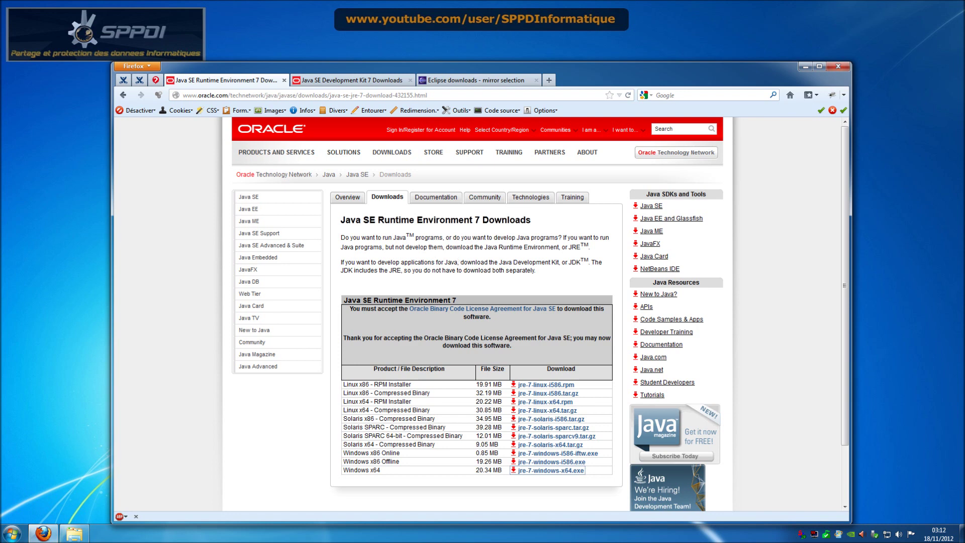
pyautogui.click(362, 81)
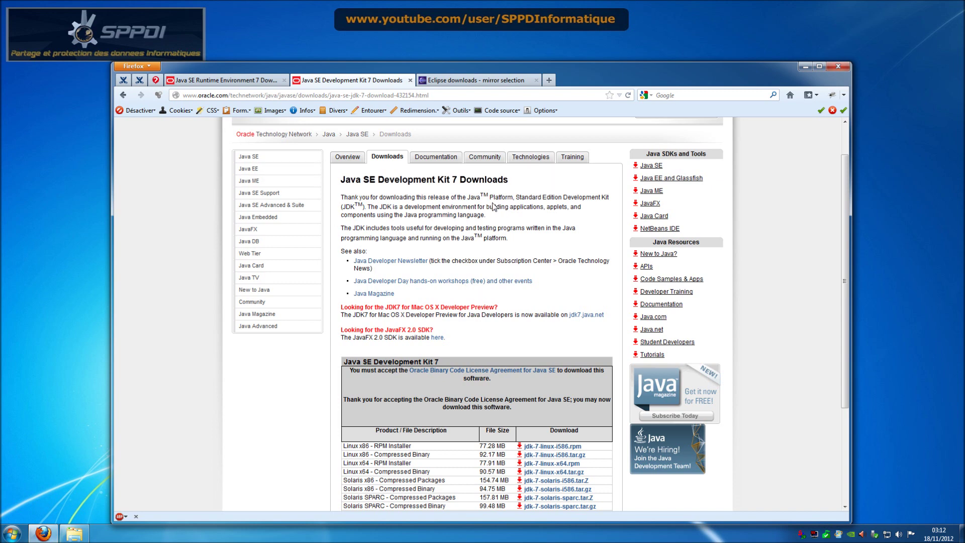
pyautogui.click(273, 82)
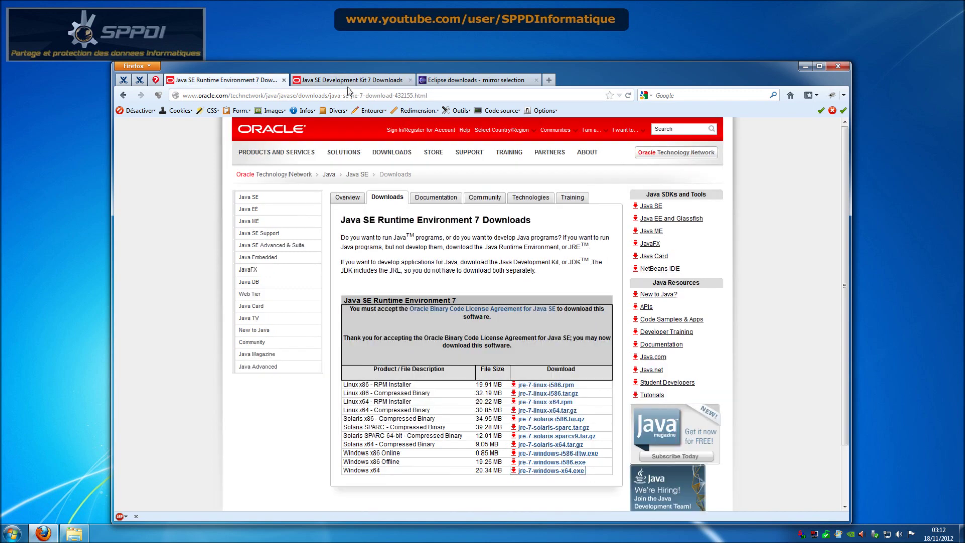
pyautogui.click(348, 82)
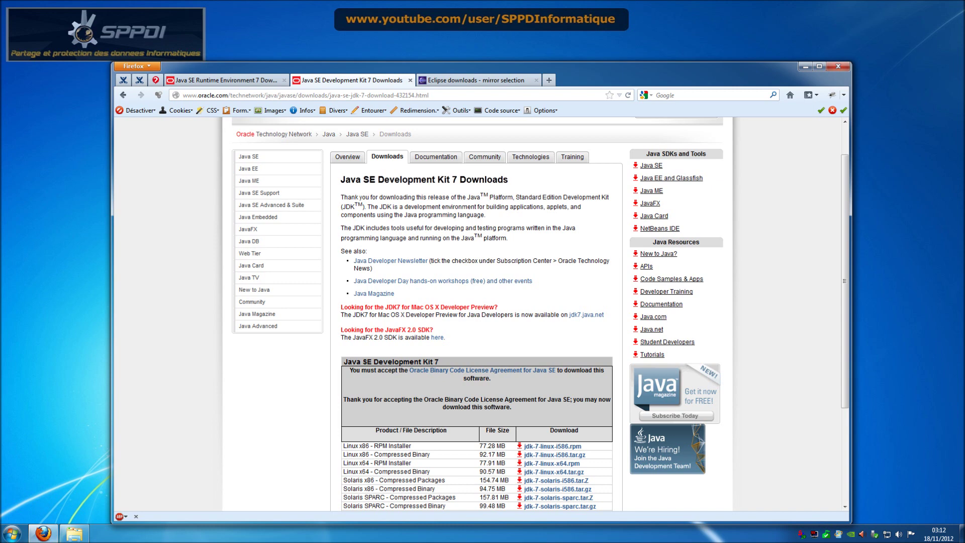
pyautogui.click(232, 83)
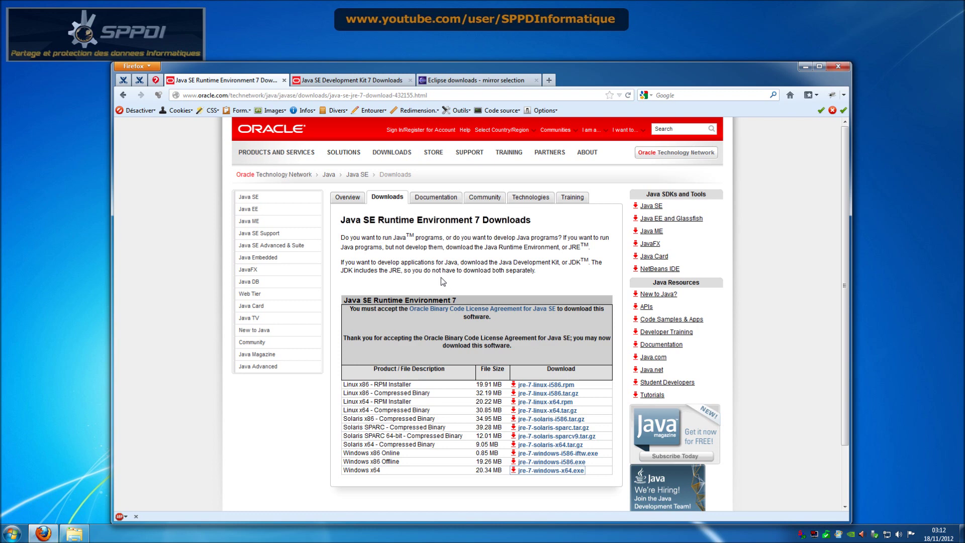
pyautogui.click(371, 81)
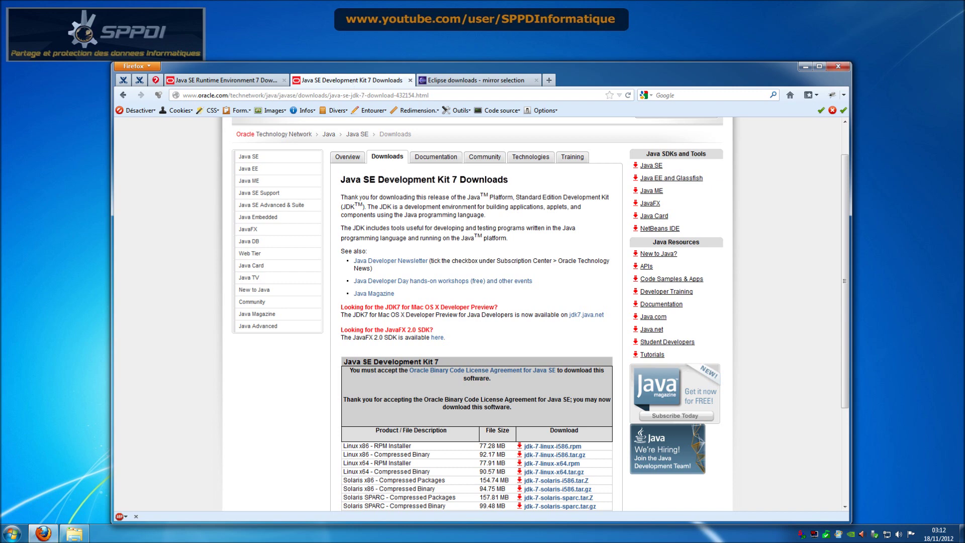
# - Locate the Windows x64 installer in the Java SE Development Kit 7 download table
pyautogui.click(278, 81)
pyautogui.click(314, 81)
pyautogui.scroll(-4, 453, 369)
pyautogui.scroll(-1, 453, 369)
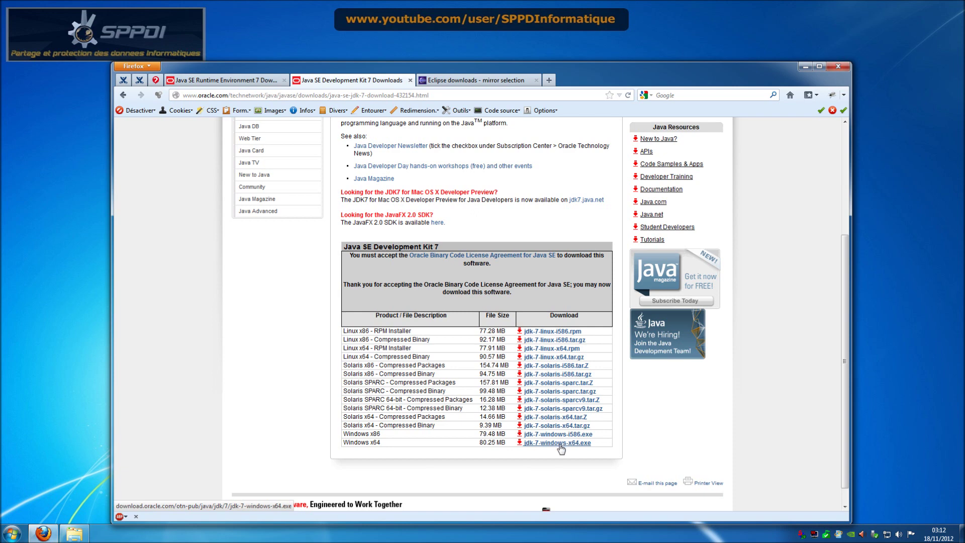
# - Switch to the Téléchargements folder in Windows Explorer and extract eclipse-jee-juno-SR1-win32-x86_64.zip directly into it
pyautogui.click(805, 65)
pyautogui.click(75, 534)
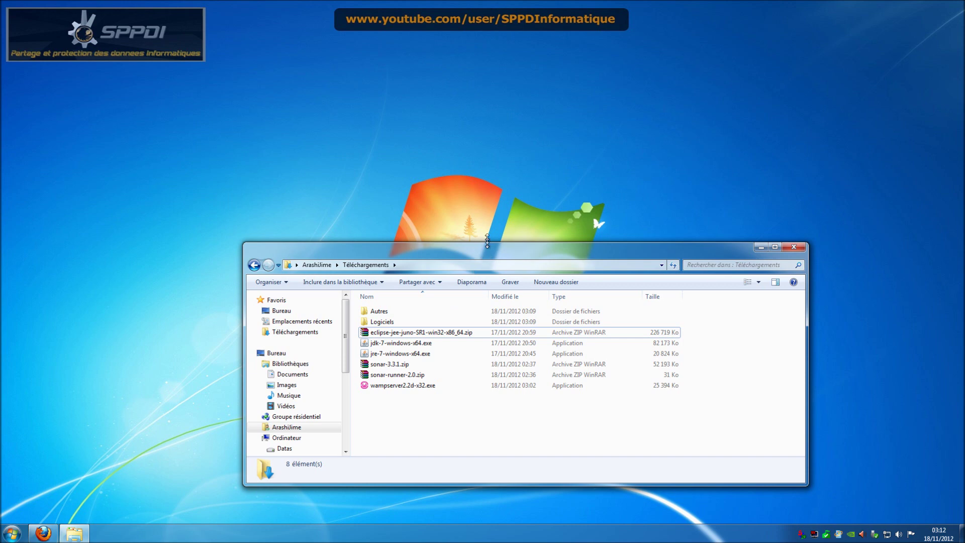
pyautogui.moveTo(490, 244); pyautogui.dragTo(487, 116)
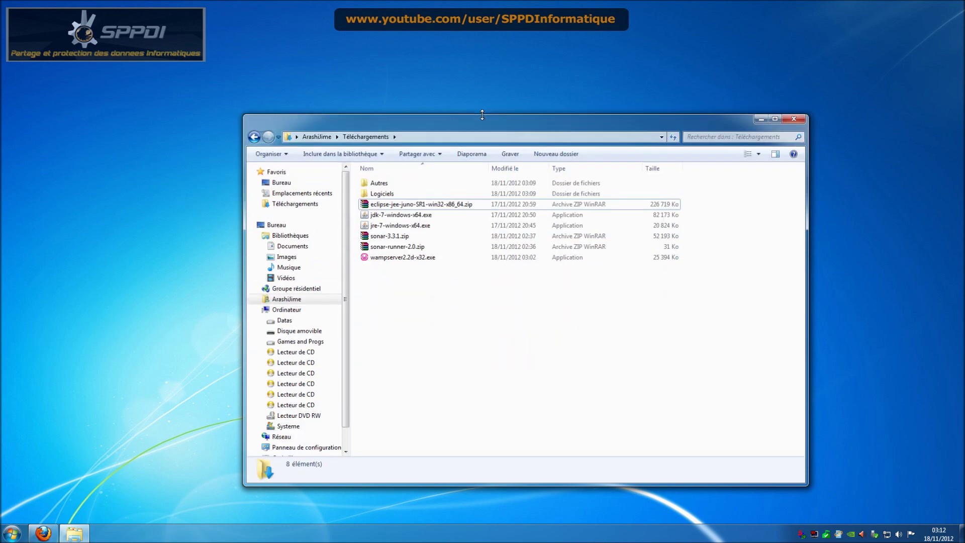
pyautogui.click(459, 213)
pyautogui.rightClick(459, 206)
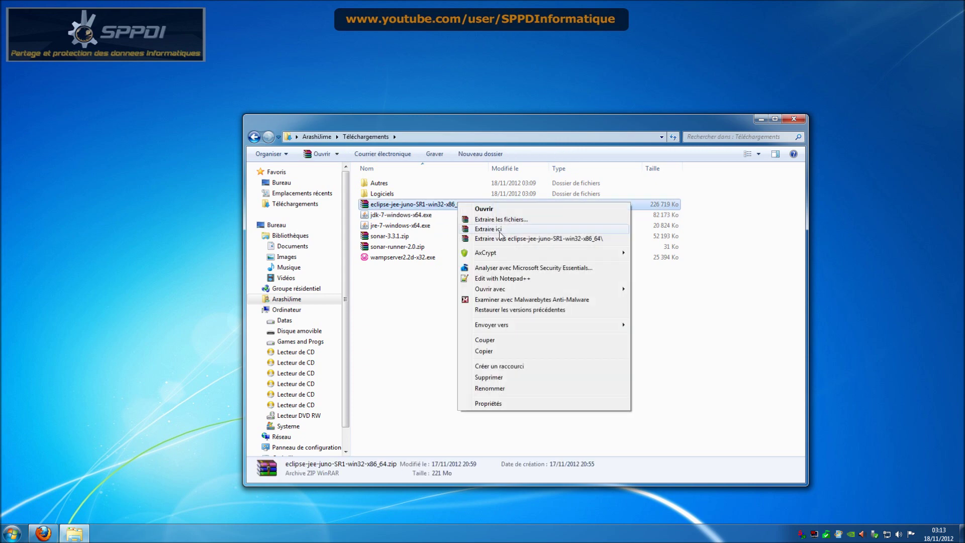
pyautogui.click(505, 231)
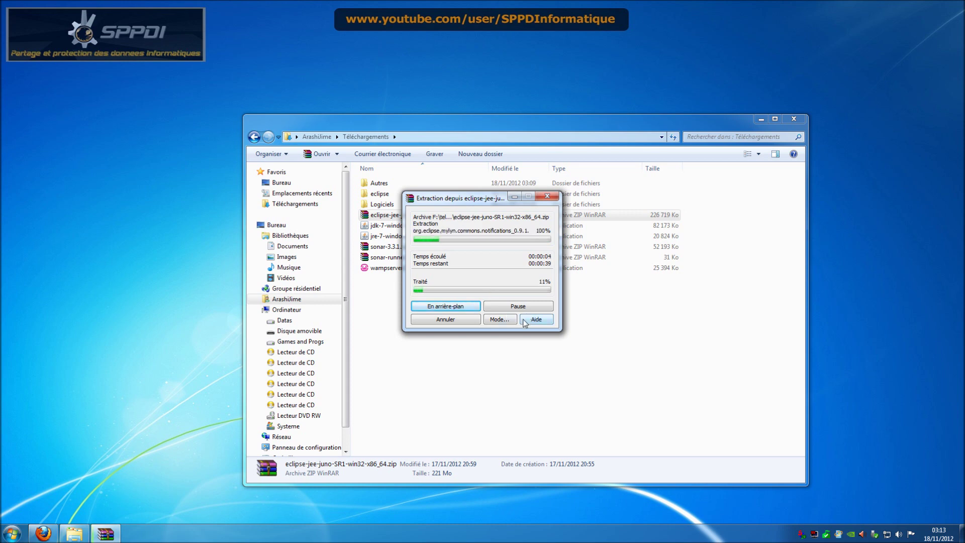
pyautogui.moveTo(491, 201); pyautogui.dragTo(481, 288)
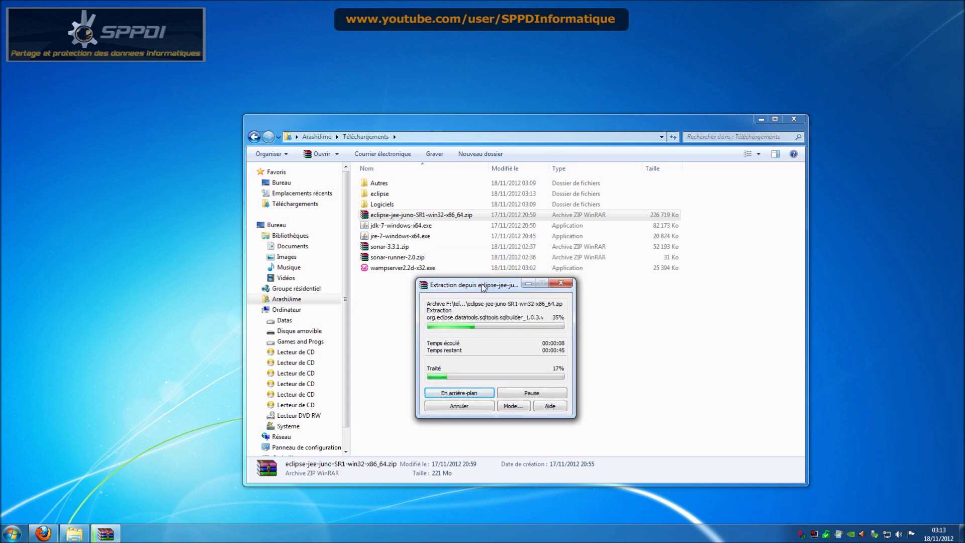
pyautogui.moveTo(496, 295)
pyautogui.mouseDown()
pyautogui.moveTo(516, 283)
pyautogui.moveTo(511, 291)
pyautogui.mouseUp()
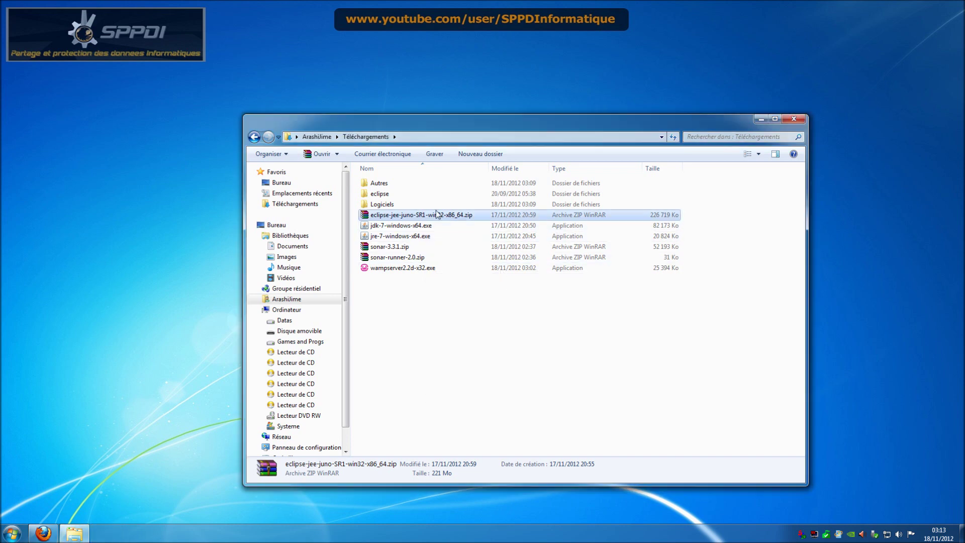
# - Inspect the contents of the extracted eclipse folder and return to Téléchargements
pyautogui.click(429, 196)
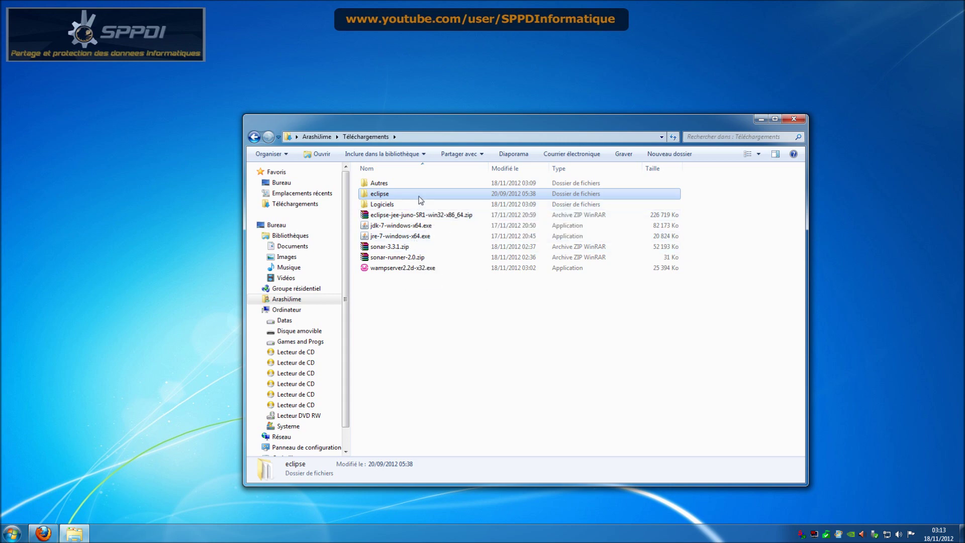
pyautogui.doubleClick(419, 195)
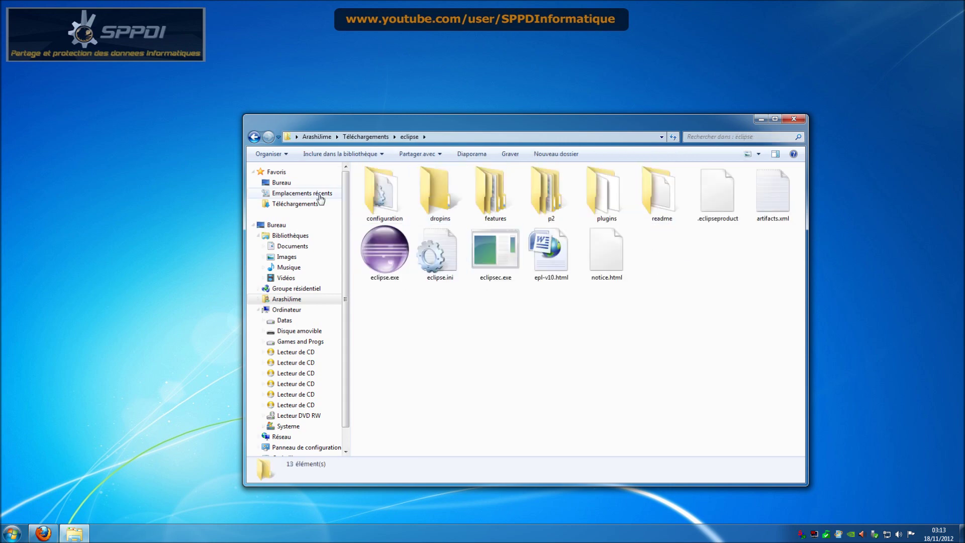
pyautogui.click(254, 137)
# - Move the extracted eclipse folder from Téléchargements to the root of the Games and Progs drive
pyautogui.click(425, 194)
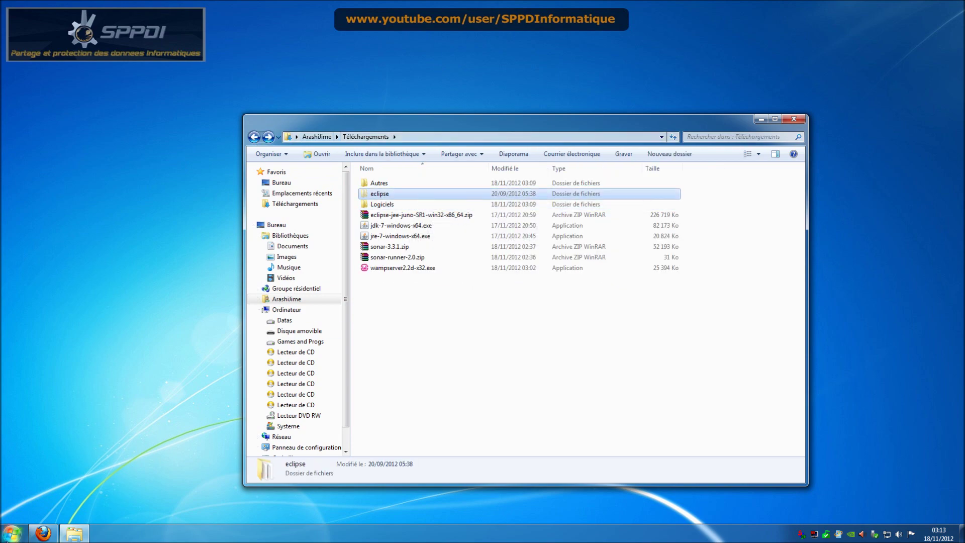
pyautogui.click(11, 532)
pyautogui.click(177, 323)
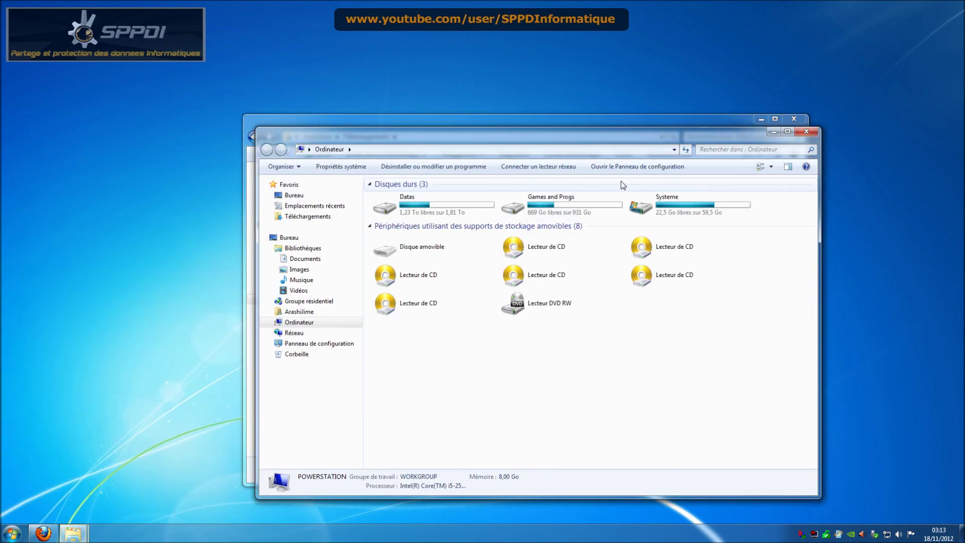
pyautogui.doubleClick(577, 202)
pyautogui.rightClick(701, 353)
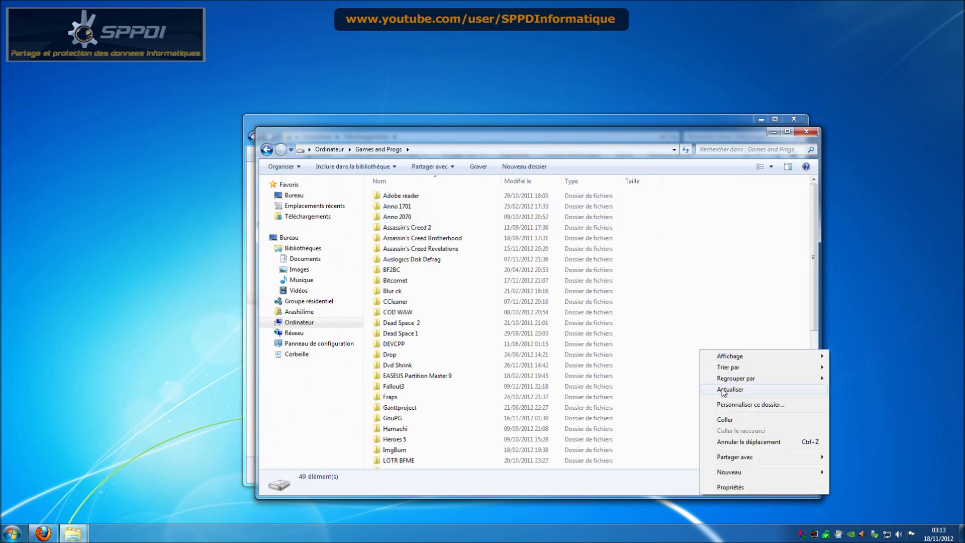
pyautogui.click(690, 415)
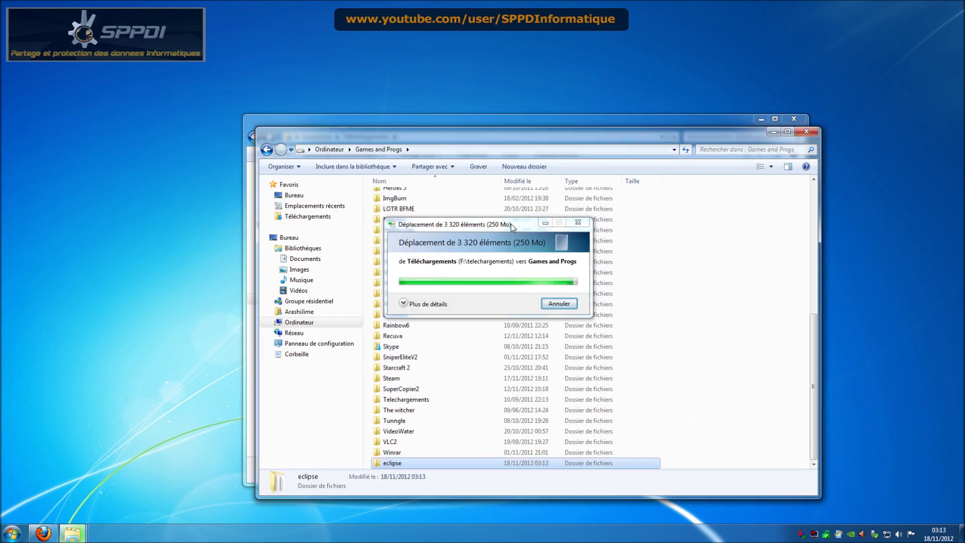
# - Show the Send to destinations for eclipse.exe in the moved eclipse folder, and close that folder window
pyautogui.doubleClick(409, 465)
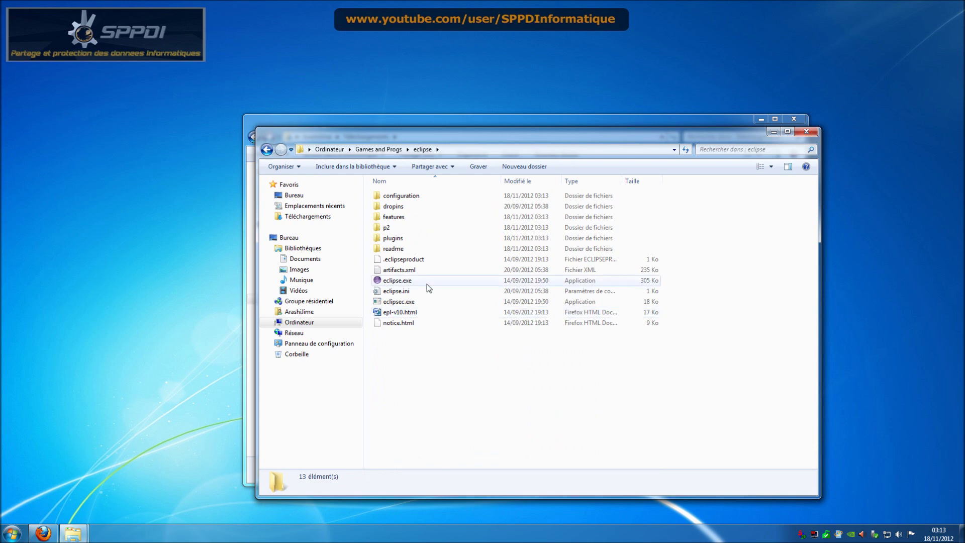
pyautogui.click(411, 281)
pyautogui.rightClick(410, 283)
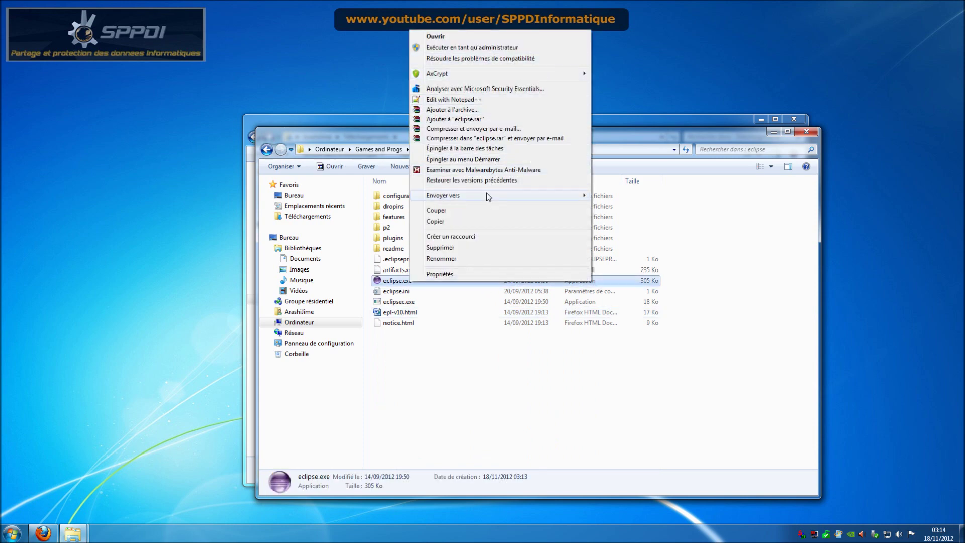
pyautogui.moveTo(574, 201)
pyautogui.click(610, 195)
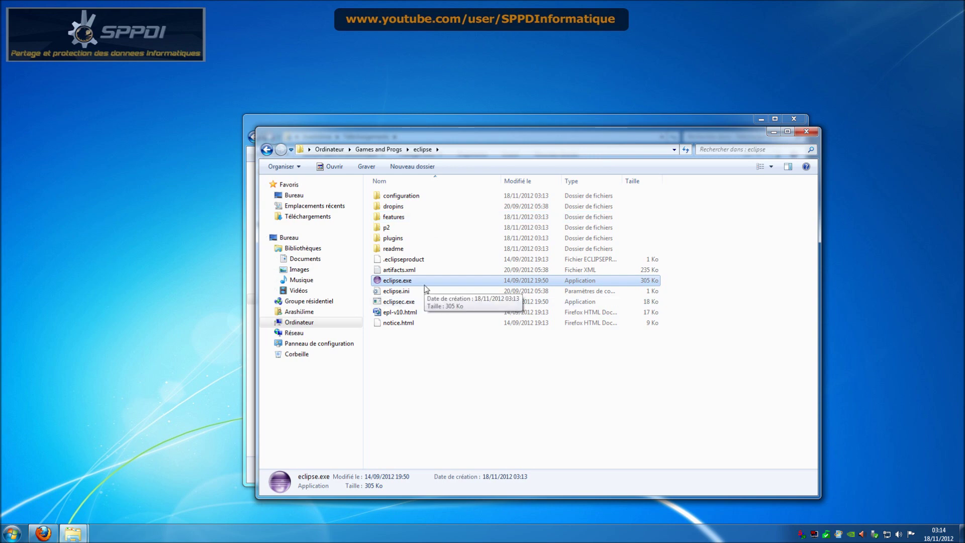
pyautogui.press('BackSpace')
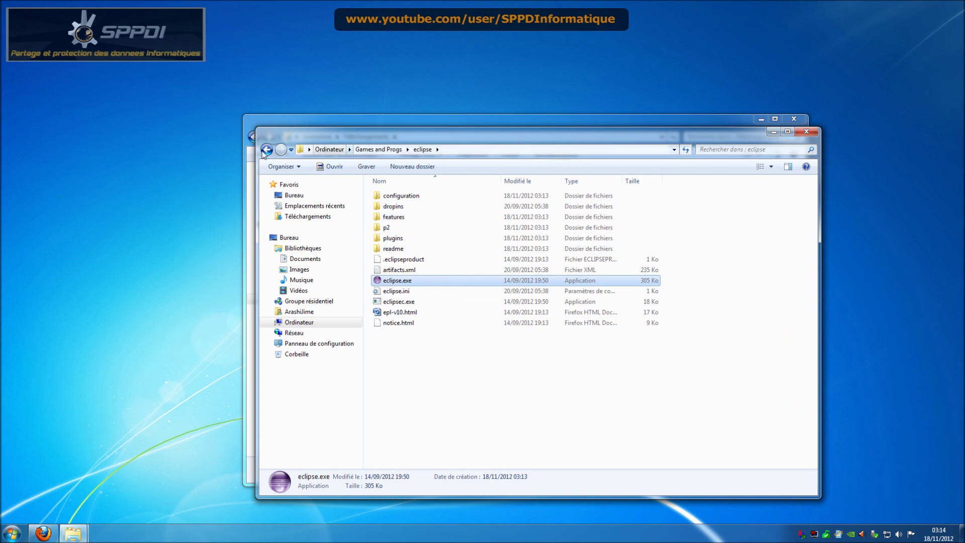
pyautogui.click(799, 134)
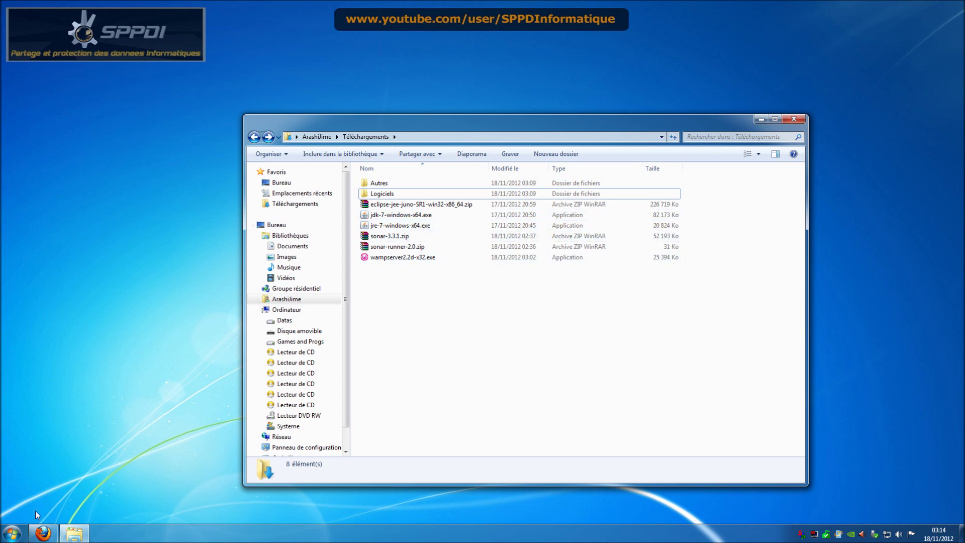
# - Open the Program Files (x86) folder on the Systeme drive in a new Explorer window
pyautogui.click(12, 534)
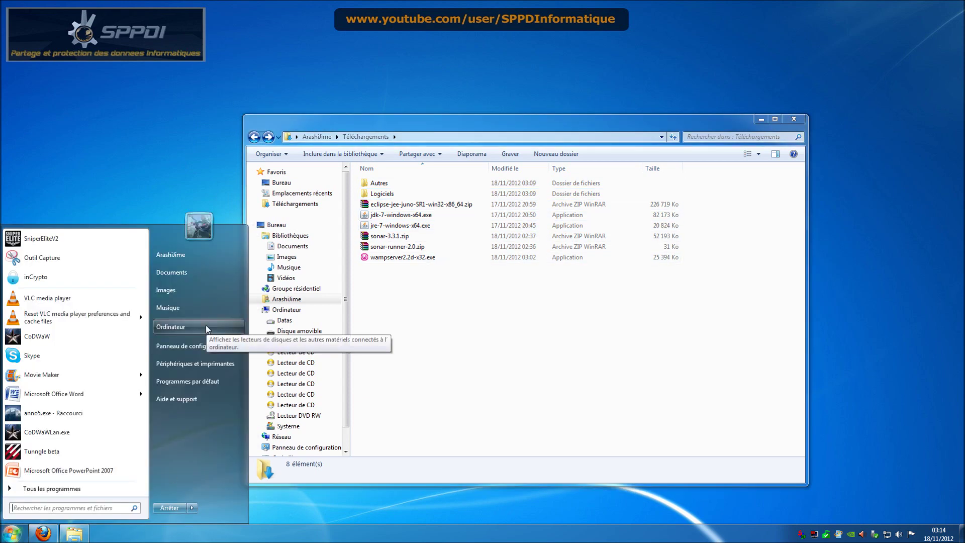
pyautogui.click(206, 324)
pyautogui.doubleClick(652, 221)
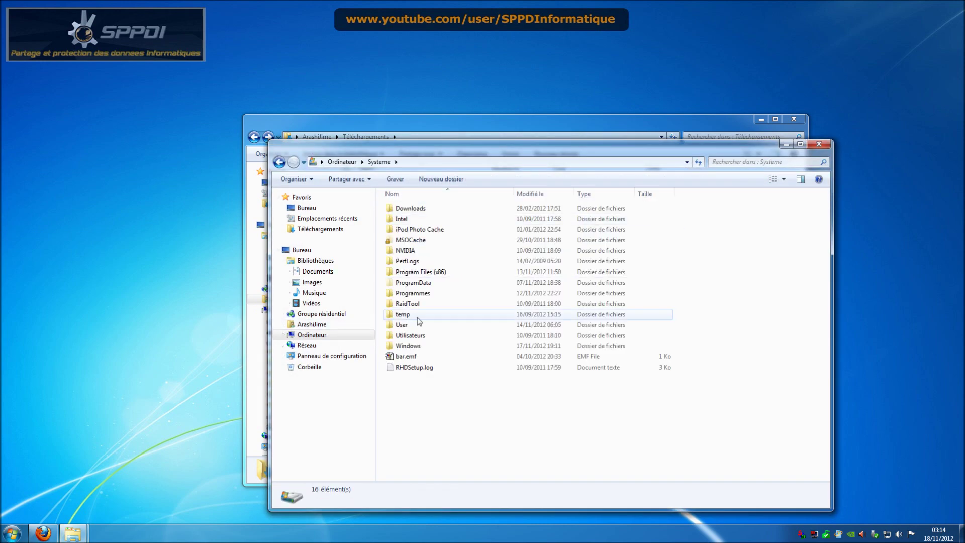
pyautogui.click(430, 274)
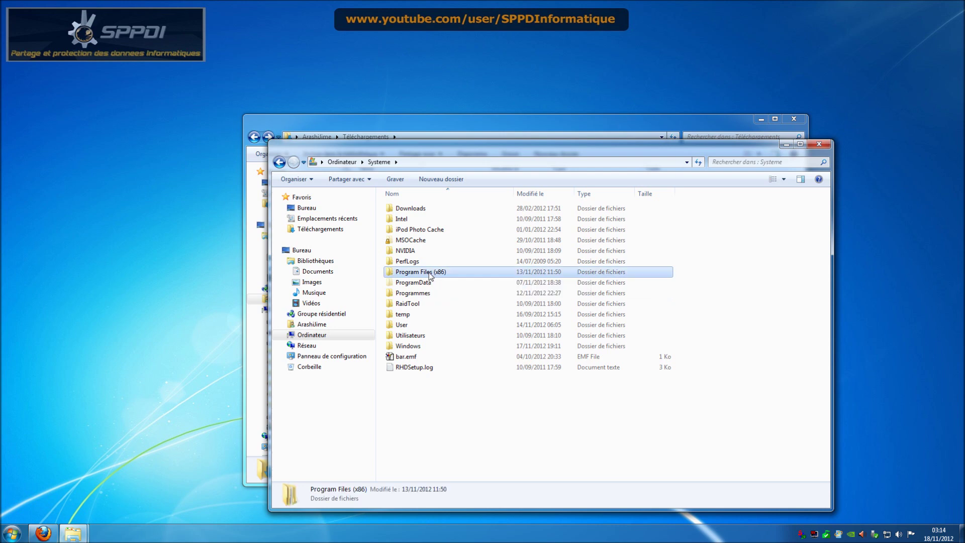
pyautogui.doubleClick(429, 272)
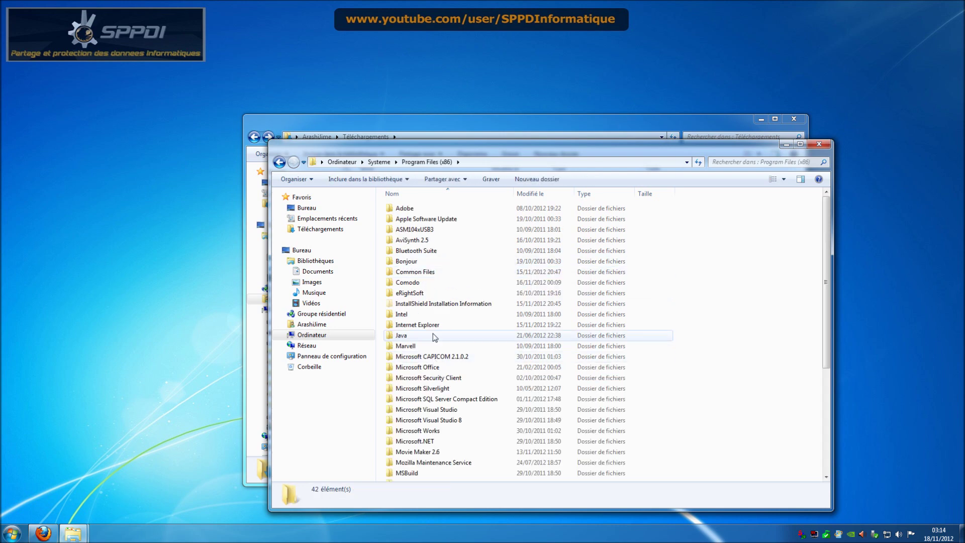
# - Inspect the jre7 folder inside Java and return to Program Files (x86)
pyautogui.click(405, 335)
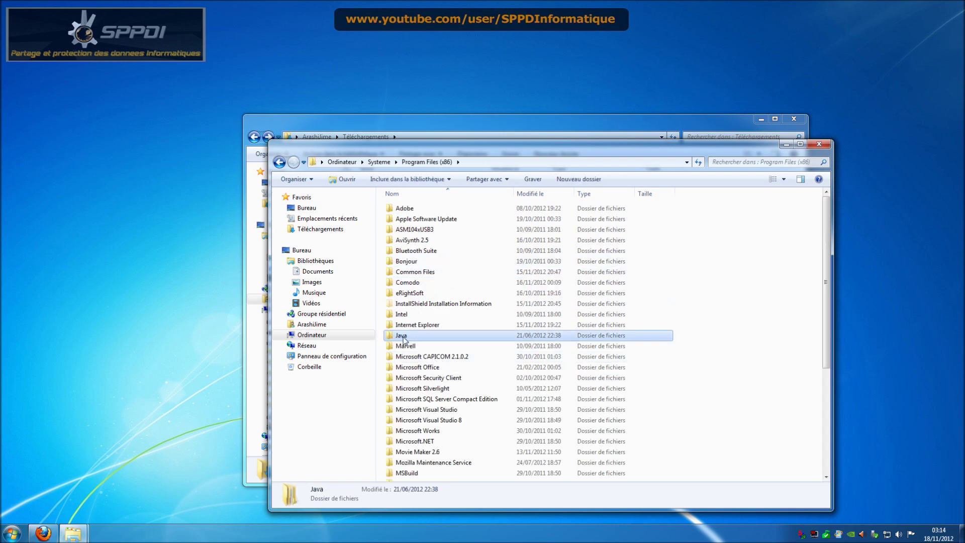
pyautogui.doubleClick(404, 336)
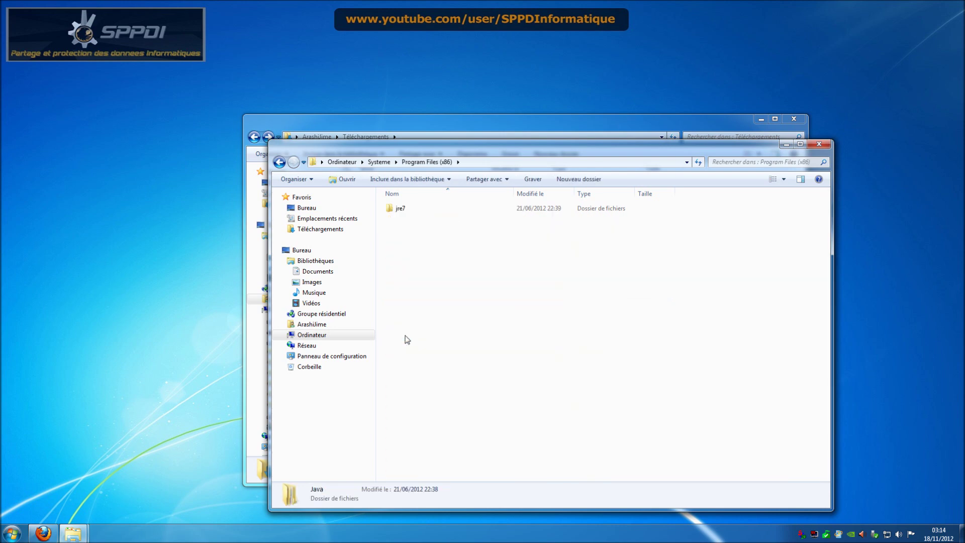
pyautogui.doubleClick(400, 209)
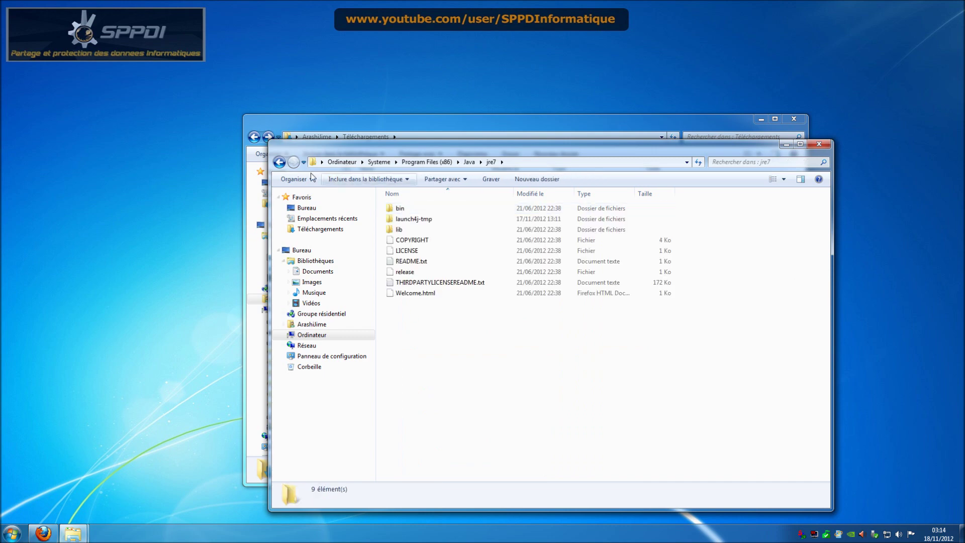
pyautogui.click(280, 161)
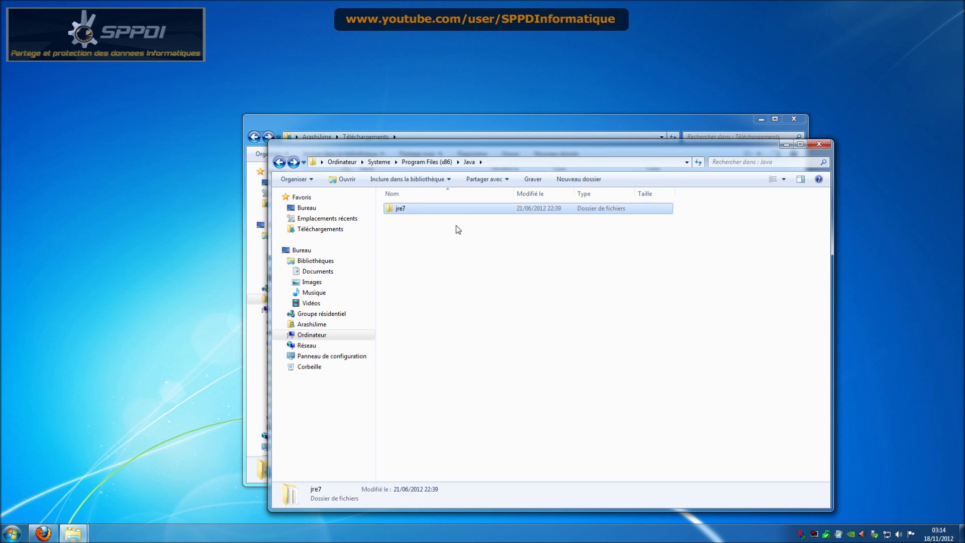
pyautogui.click(279, 162)
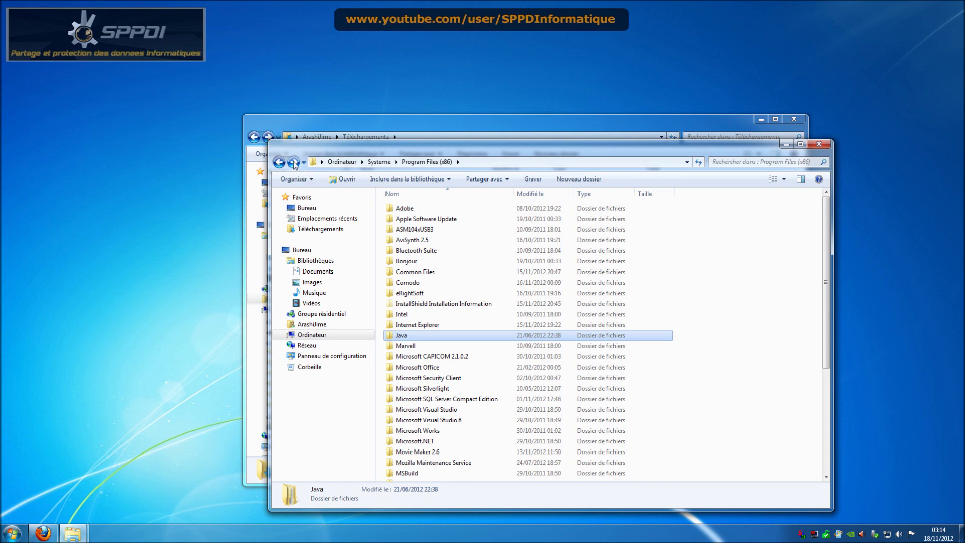
pyautogui.moveTo(314, 150); pyautogui.dragTo(282, 140)
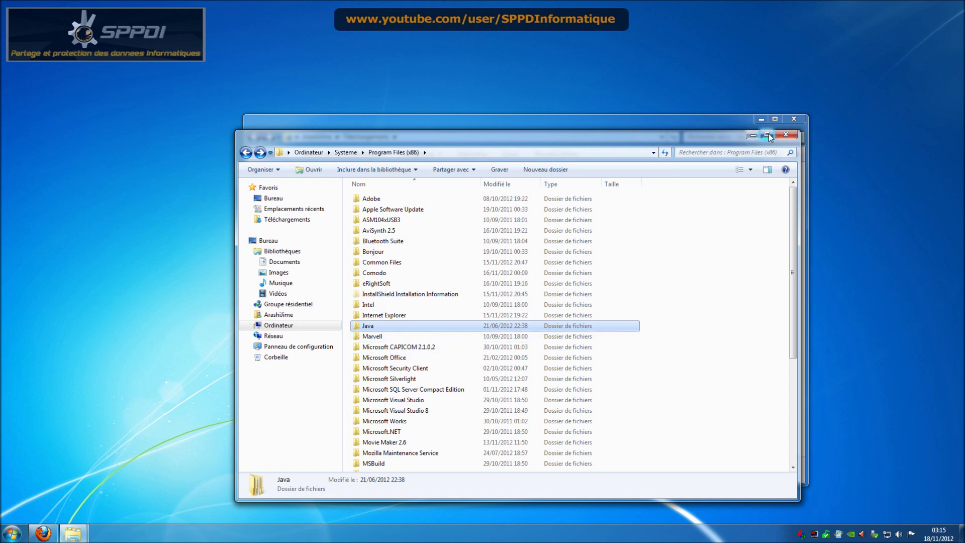
# - Run the jdk-7-windows-x64.exe installer from Téléchargements and continue past its welcome page
pyautogui.click(785, 134)
pyautogui.click(419, 215)
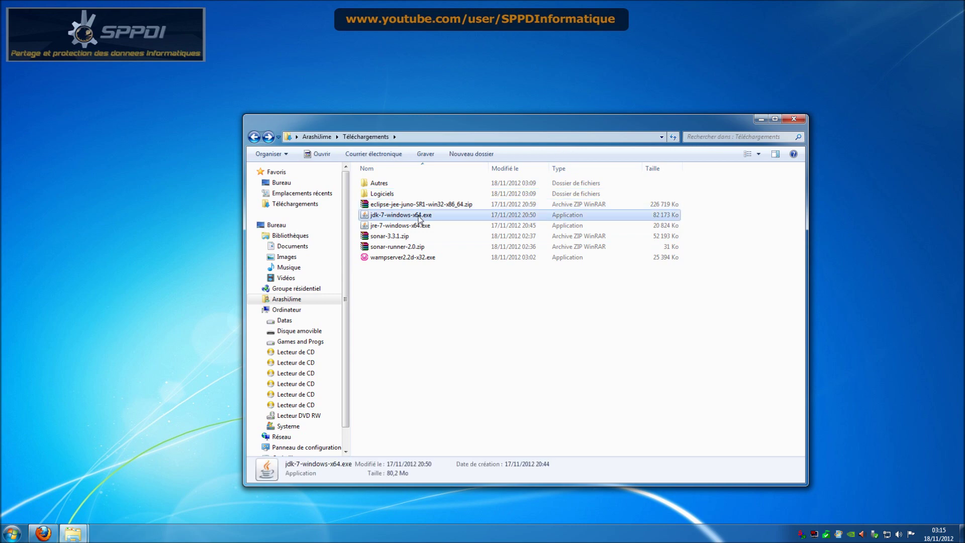
pyautogui.doubleClick(419, 216)
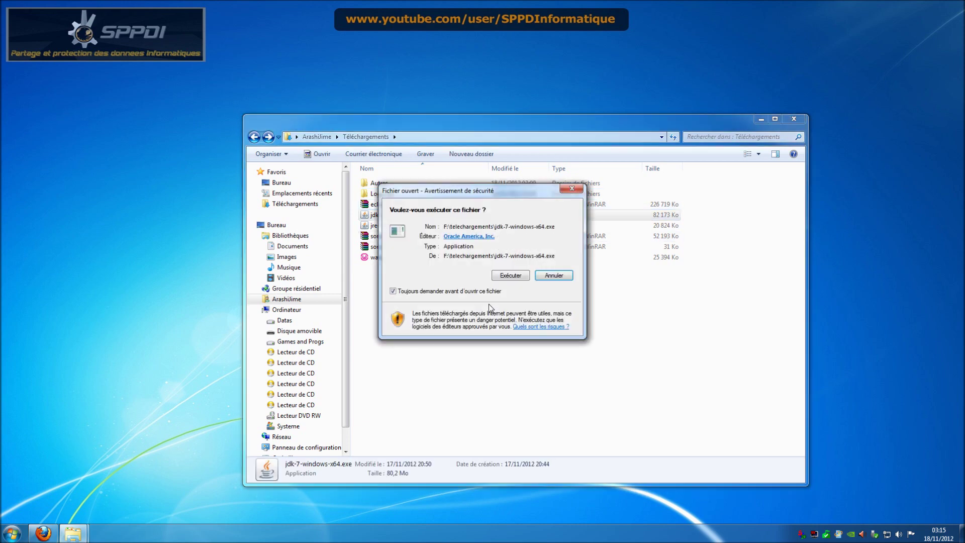
pyautogui.click(506, 277)
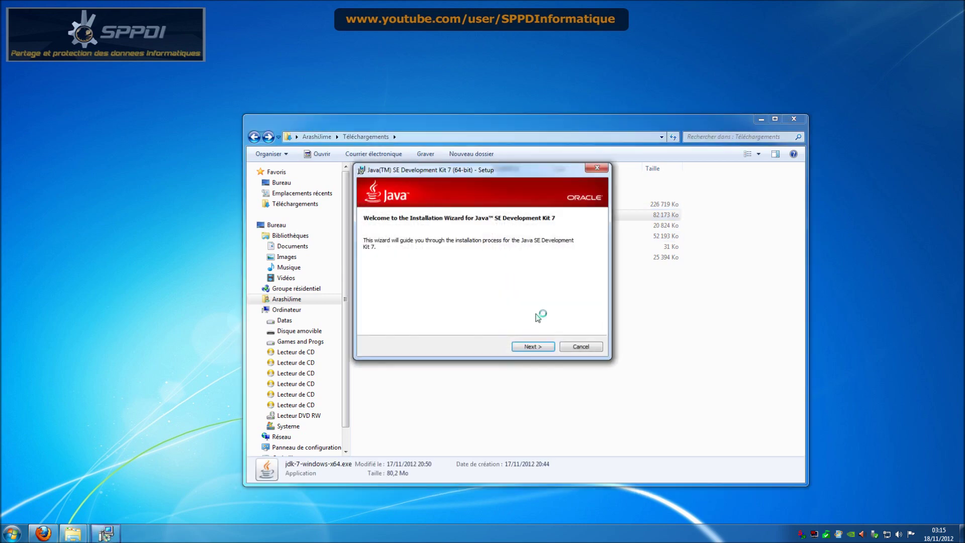
pyautogui.click(541, 347)
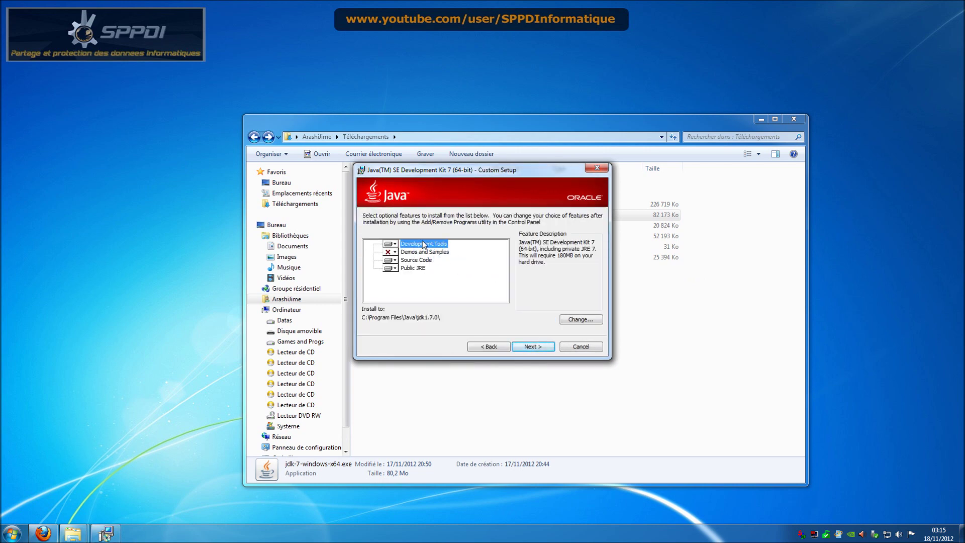
# - Set the Public JRE feature to install on the local hard drive and start installing the JDK in C:\Program Files\Java\jdk1.7.0\
pyautogui.click(420, 268)
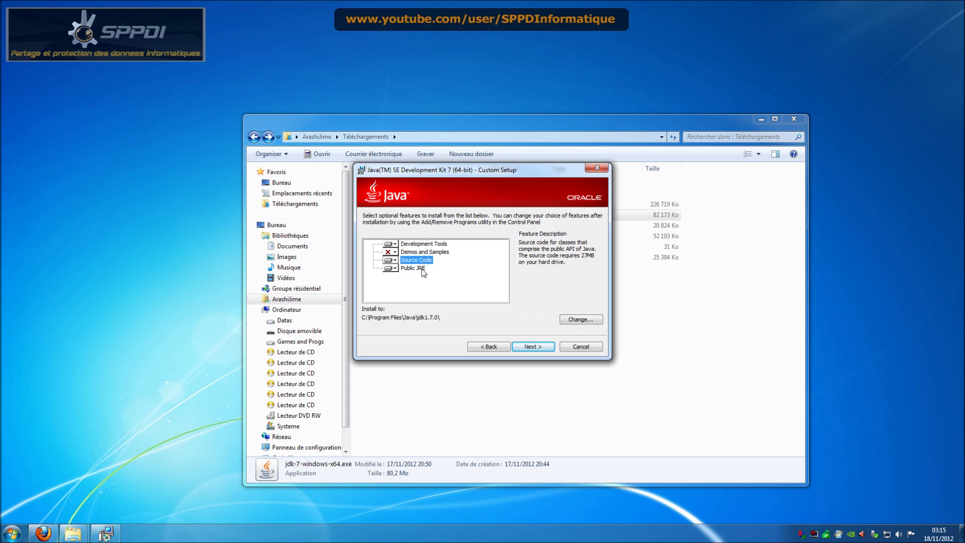
pyautogui.click(396, 269)
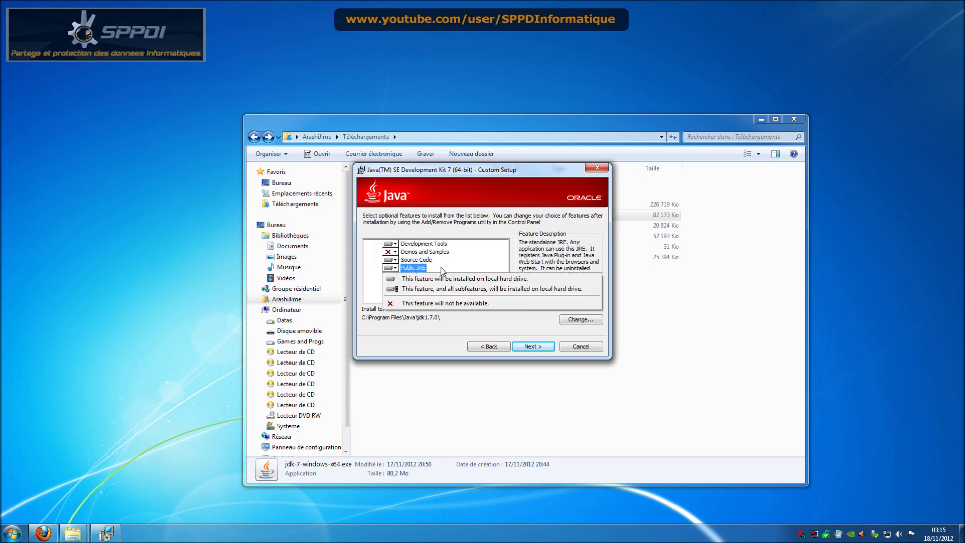
pyautogui.click(453, 267)
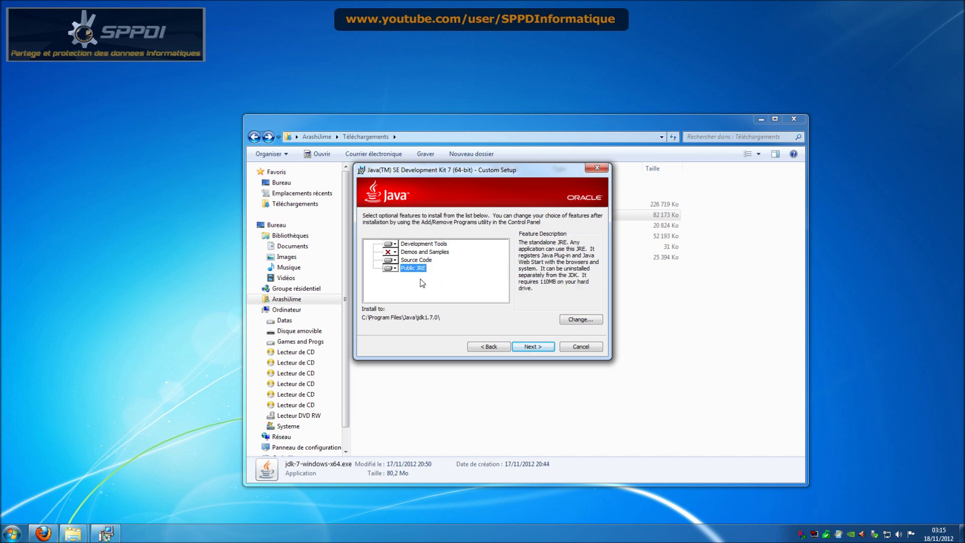
pyautogui.click(395, 268)
pyautogui.click(452, 276)
pyautogui.click(545, 347)
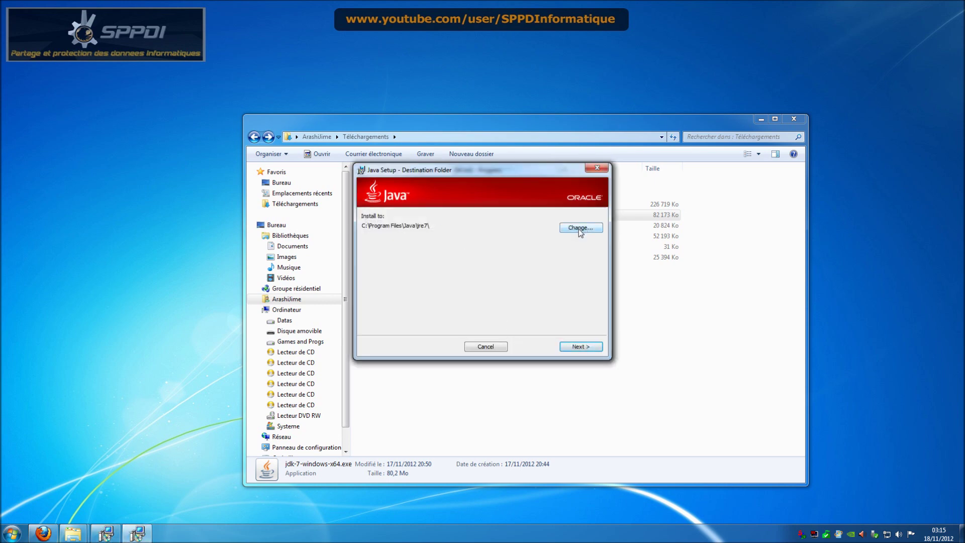
# - Install the JRE in C:\Program Files\Java\jre7\, minimize the Téléchargements window and finish the JDK setup
pyautogui.click(588, 346)
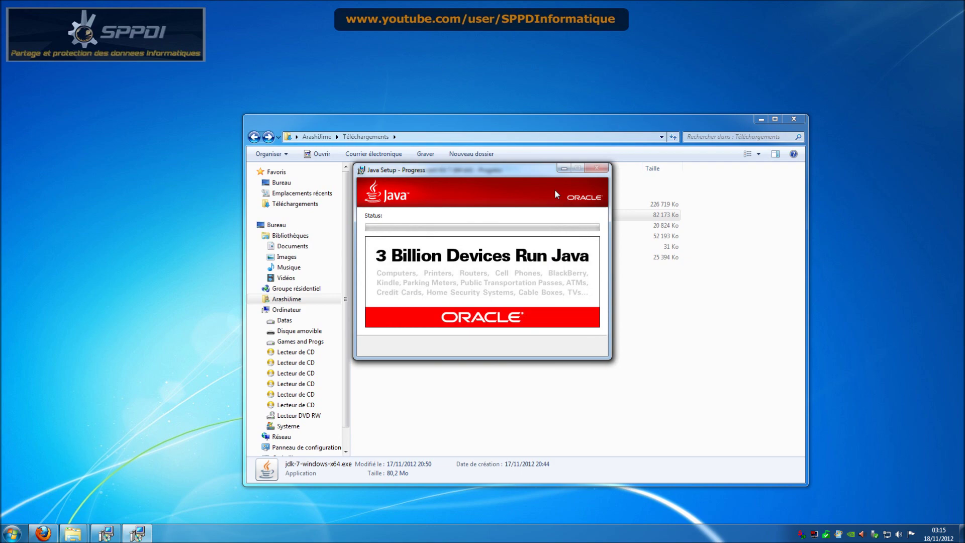
pyautogui.click(725, 127)
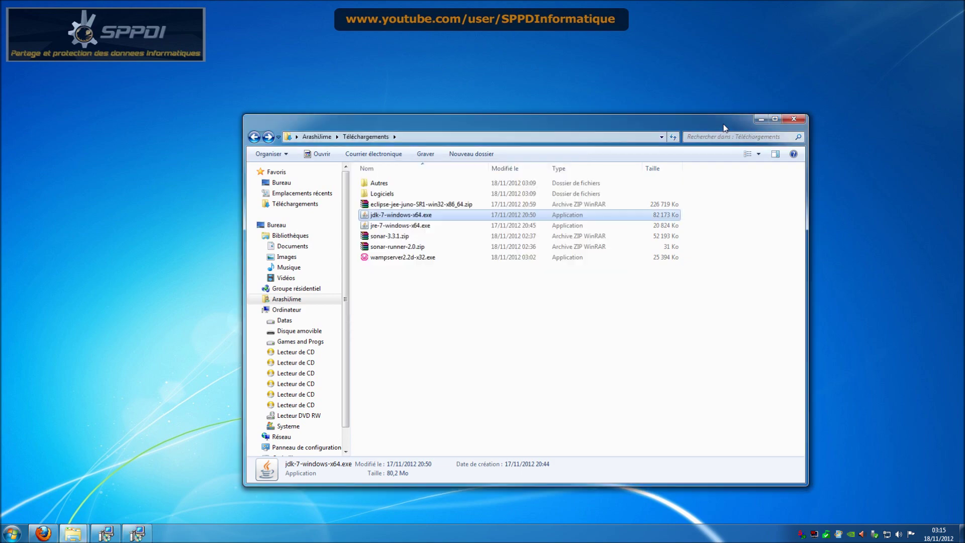
pyautogui.click(761, 121)
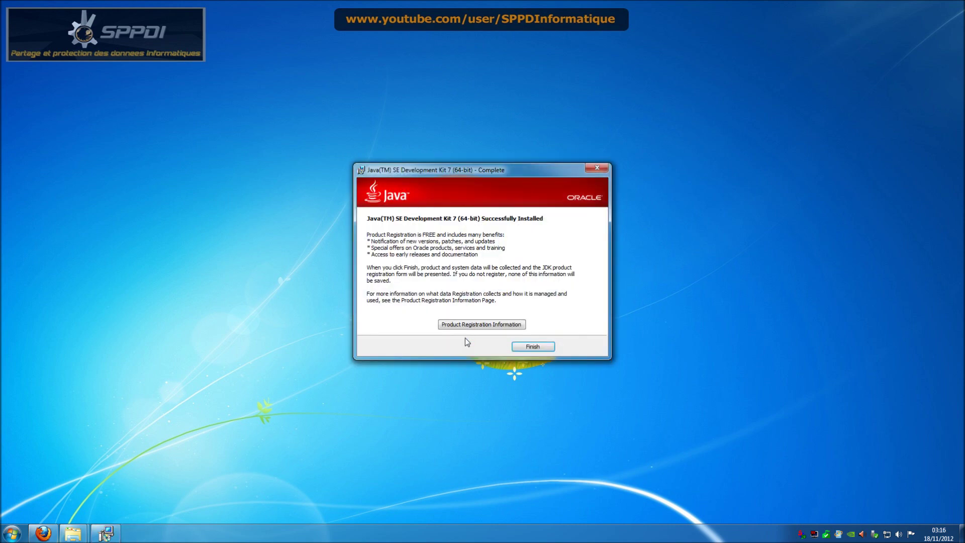
pyautogui.click(533, 346)
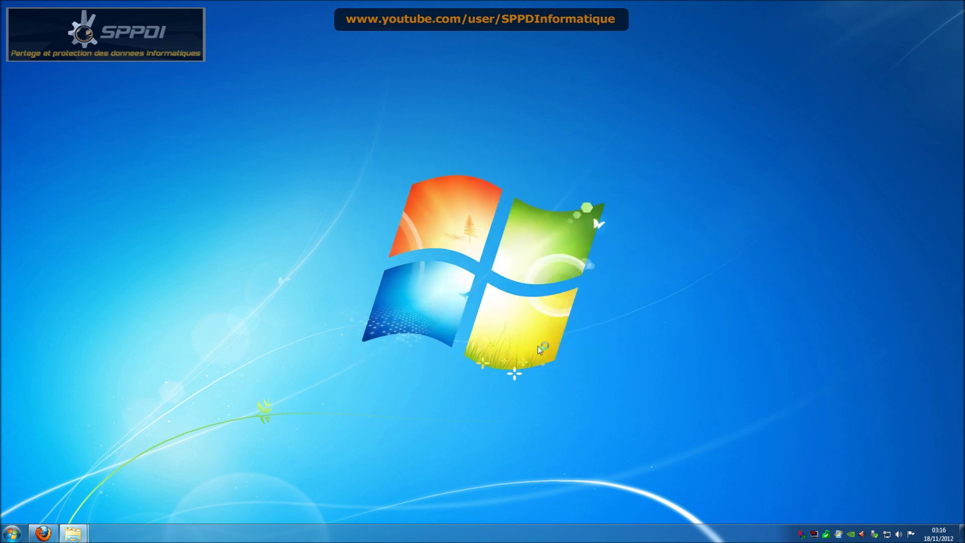
# - Restore the Program Files (x86) window and check the contents of its Java folder
pyautogui.moveTo(82, 537)
pyautogui.moveTo(73, 533)
pyautogui.click(186, 480)
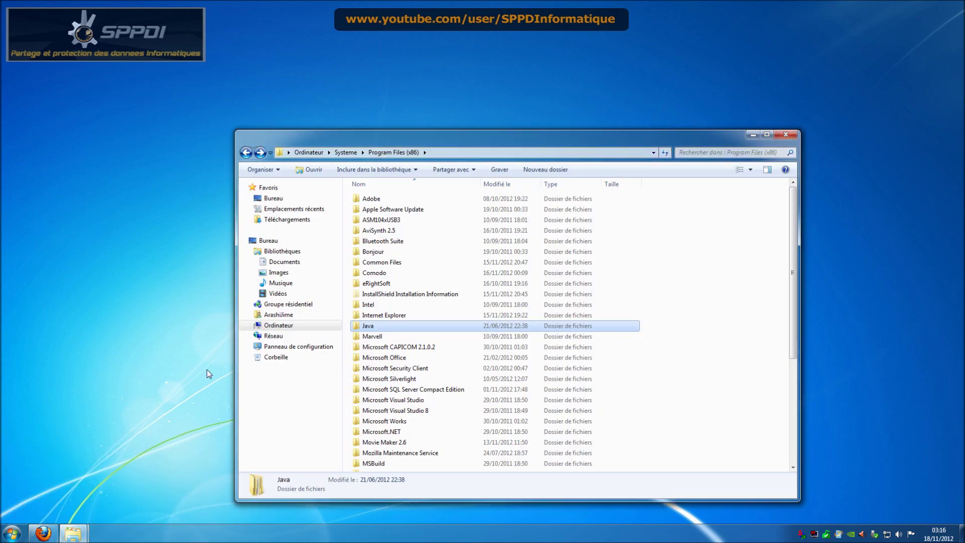
pyautogui.doubleClick(363, 328)
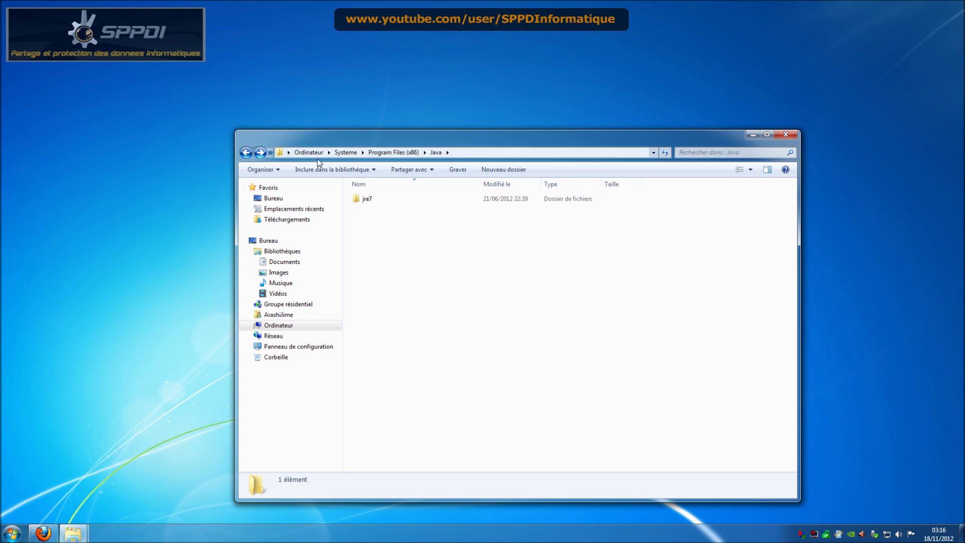
# - Go back to the Systeme drive and open the Java folder inside Programmes
pyautogui.click(393, 152)
pyautogui.click(350, 152)
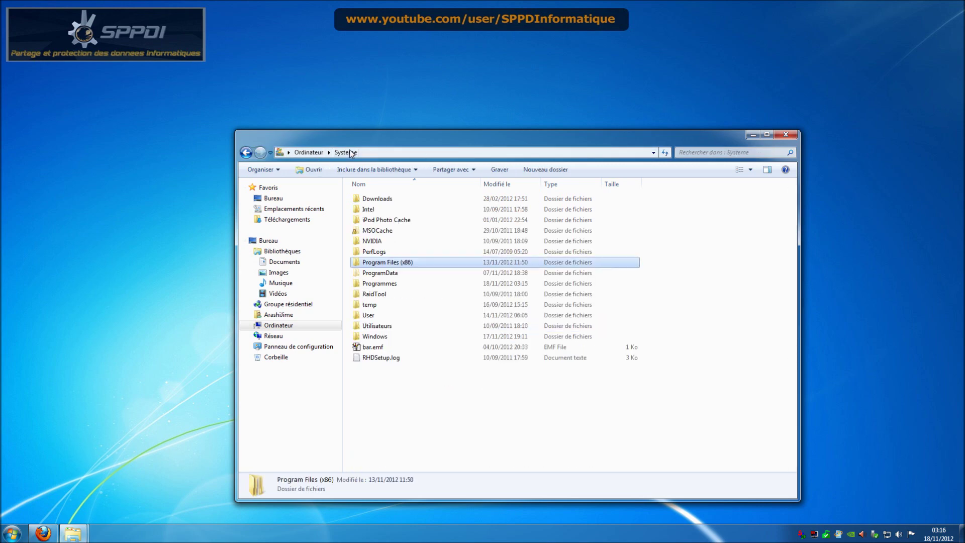
pyautogui.doubleClick(409, 284)
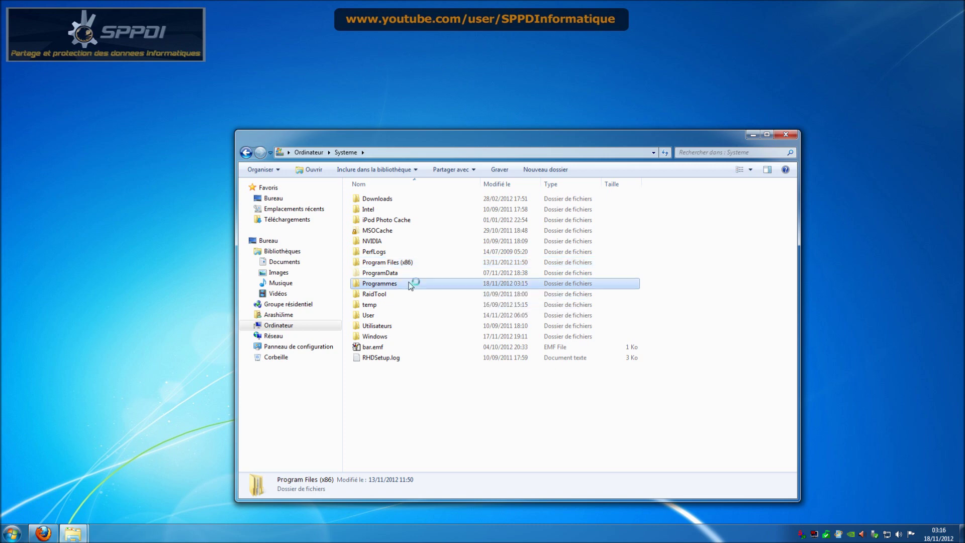
pyautogui.doubleClick(396, 304)
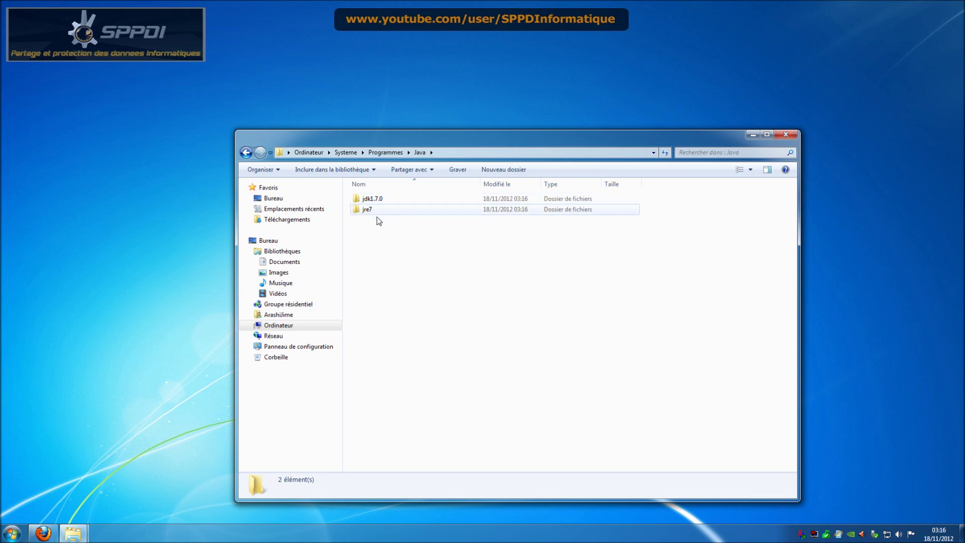
# - Open the environment variables dialog from the computer's advanced system settings
pyautogui.click(12, 534)
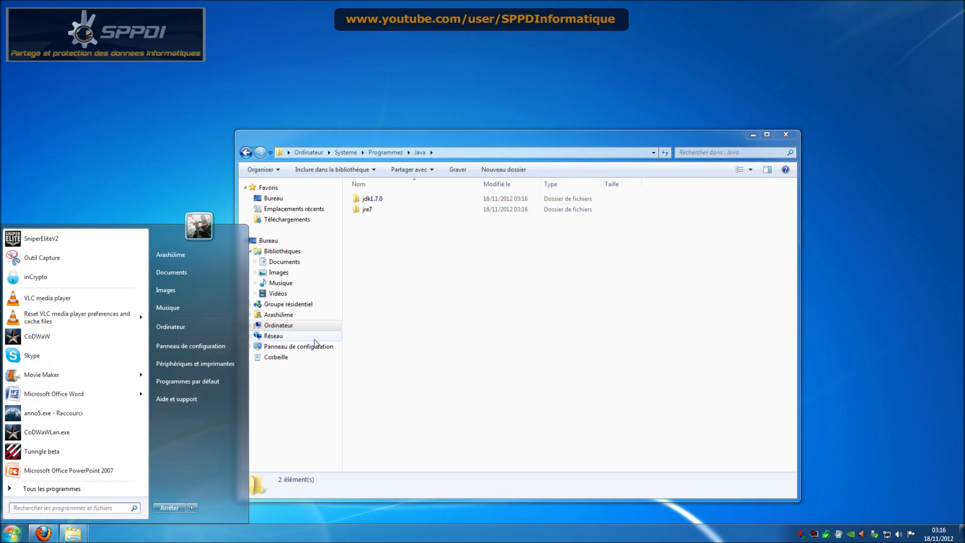
pyautogui.rightClick(219, 331)
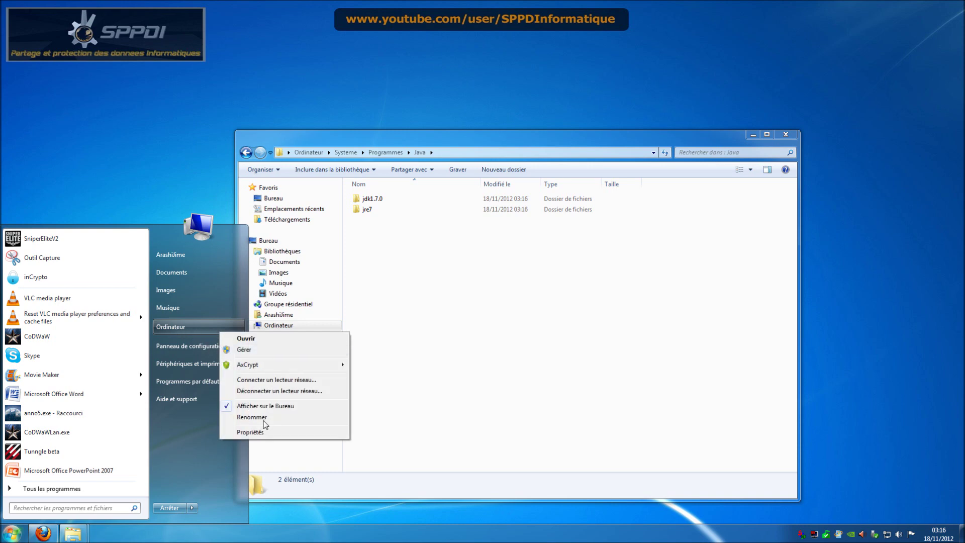
pyautogui.click(250, 432)
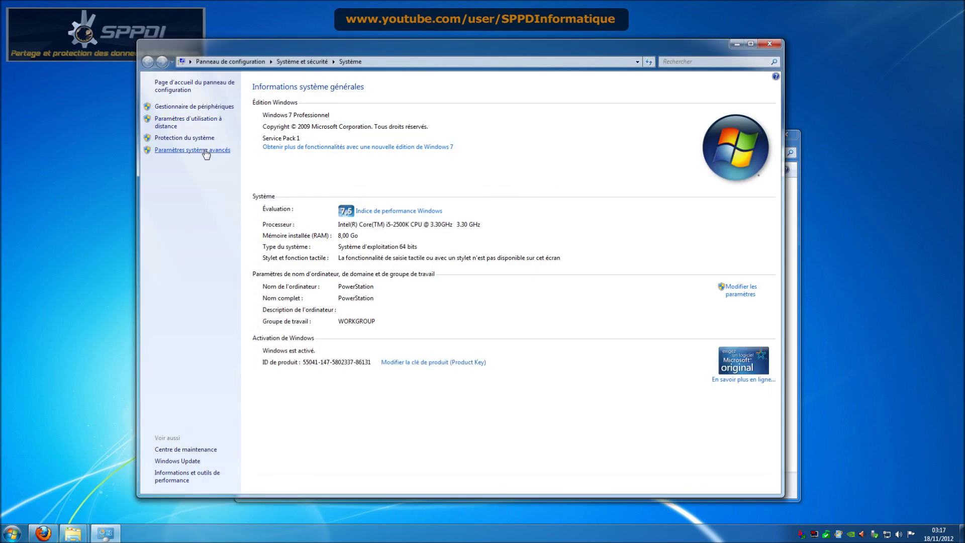
pyautogui.click(205, 151)
pyautogui.moveTo(218, 114); pyautogui.dragTo(451, 149)
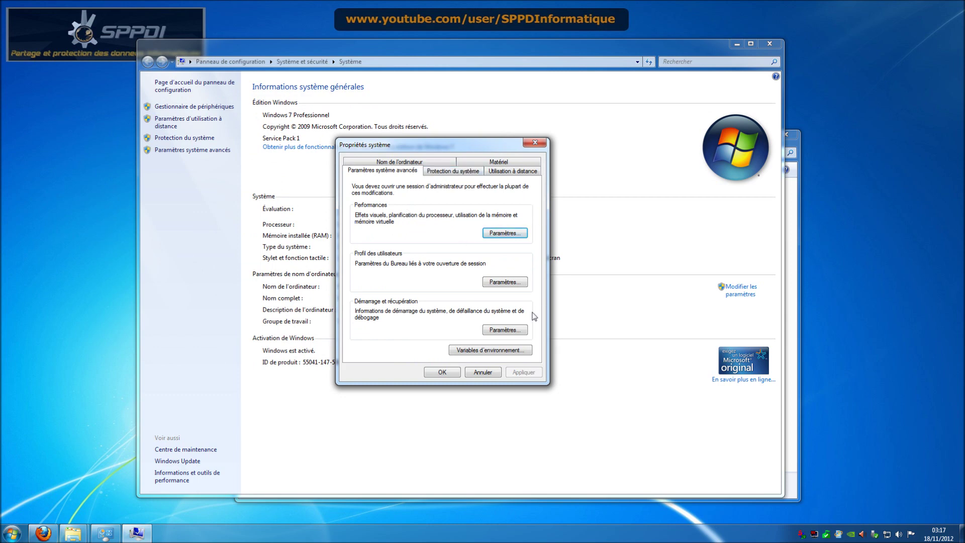
pyautogui.click(515, 353)
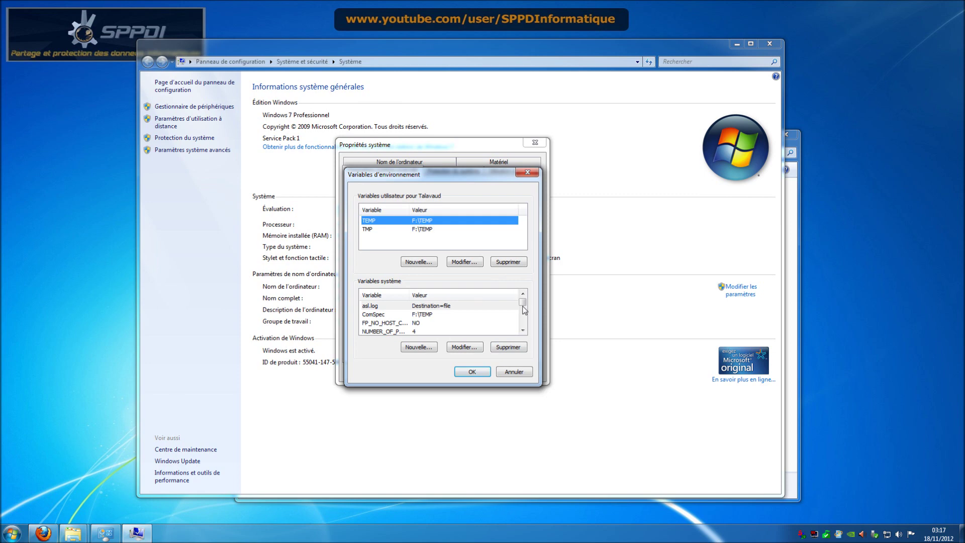
# - Look through the existing system variables and start a new system variable named JAVA_HOME
pyautogui.click(523, 331)
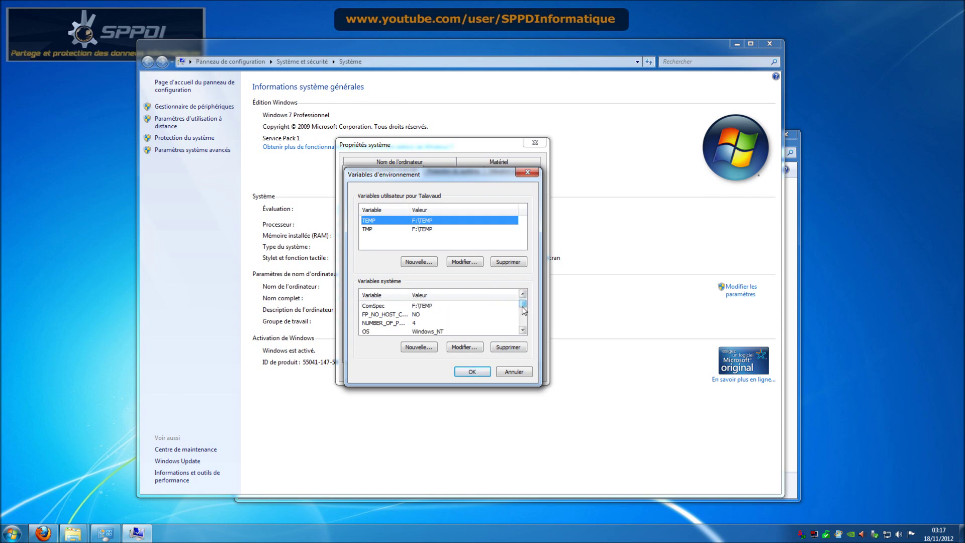
pyautogui.moveTo(522, 328)
pyautogui.mouseDown()
pyautogui.moveTo(523, 307)
pyautogui.moveTo(524, 328)
pyautogui.mouseUp()
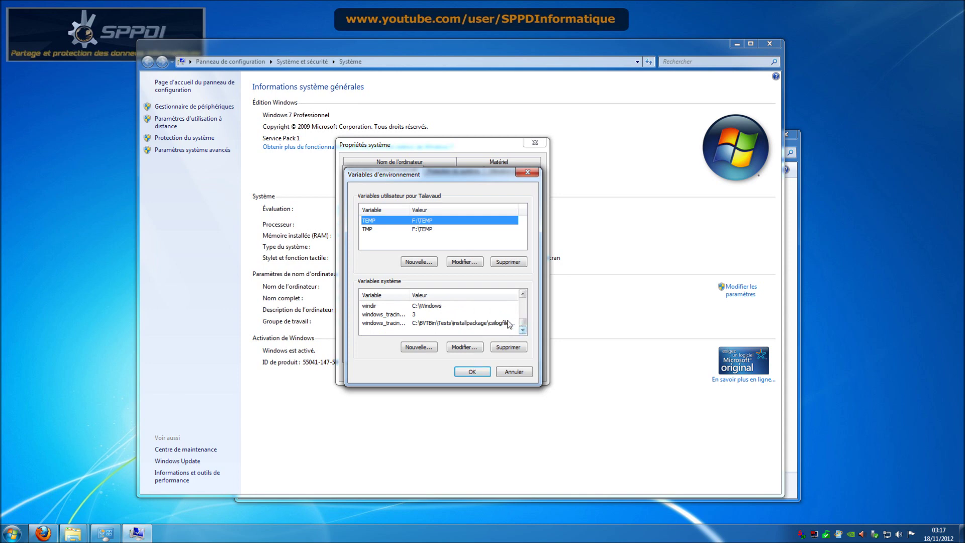
pyautogui.click(451, 318)
pyautogui.scroll(5, 451, 320)
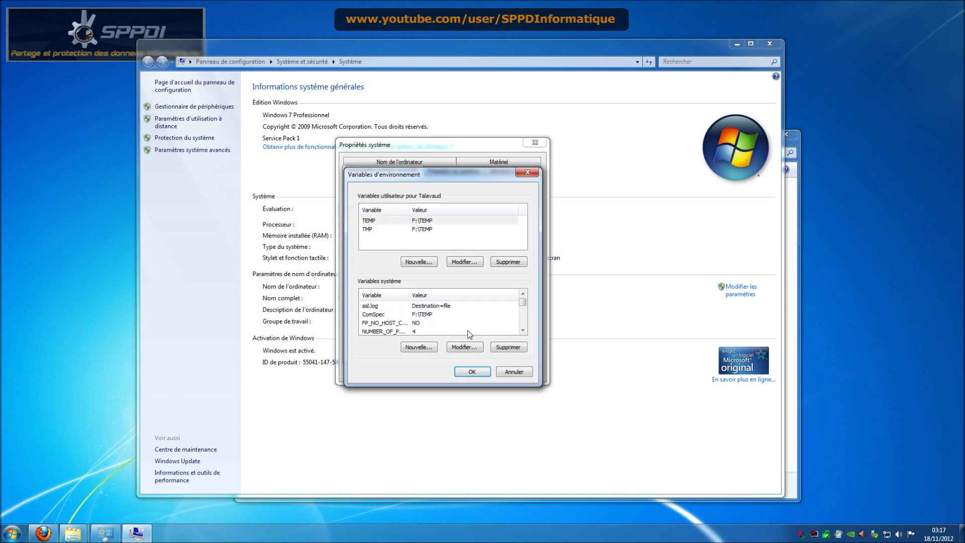
pyautogui.click(420, 348)
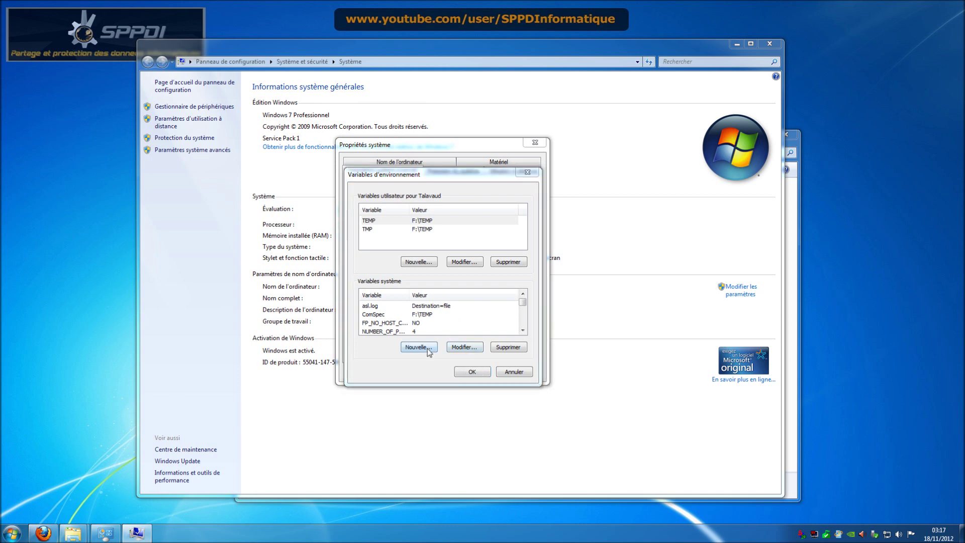
pyautogui.write('JAVA_HOME')
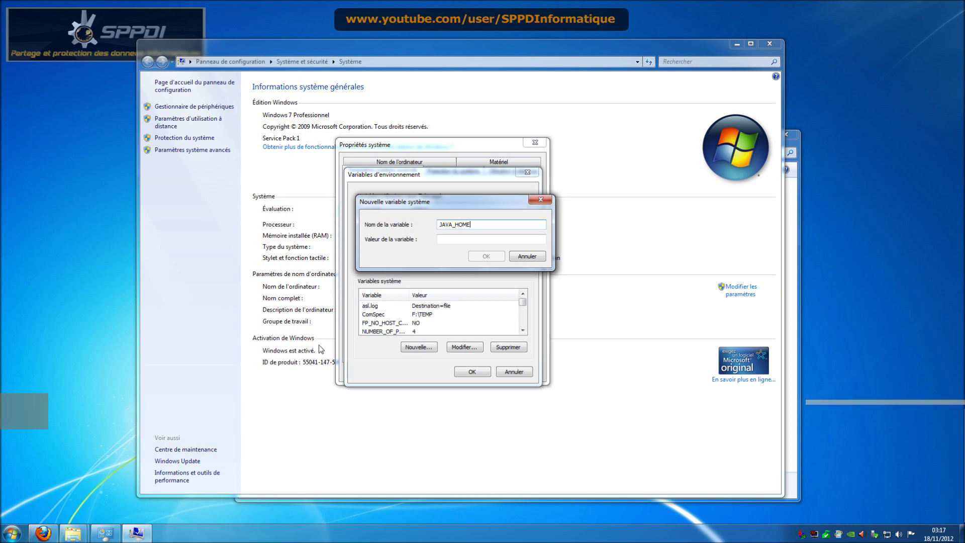
# - Bring up the Java folder window, open the jdk1.7.0 folder and copy its full path
pyautogui.click(73, 532)
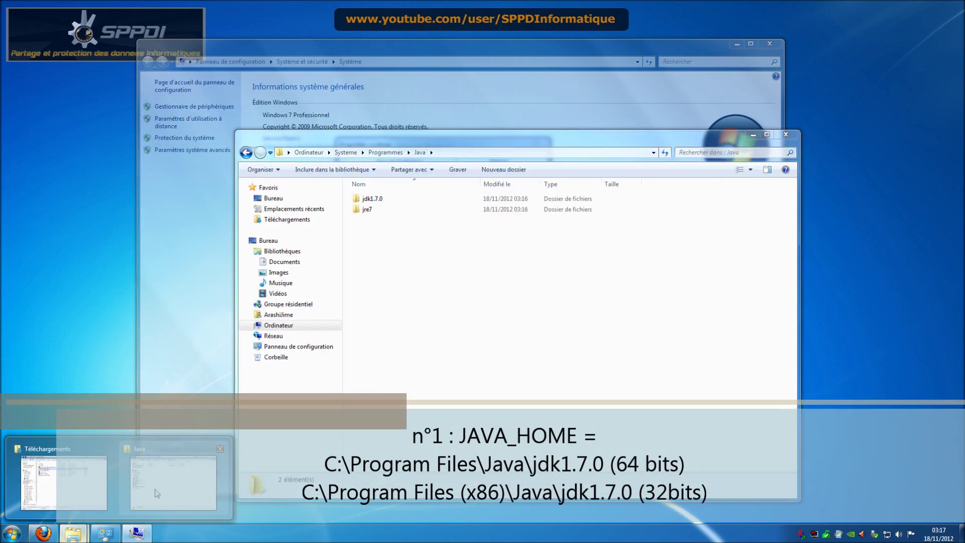
pyautogui.click(155, 489)
pyautogui.moveTo(422, 149); pyautogui.dragTo(439, 241)
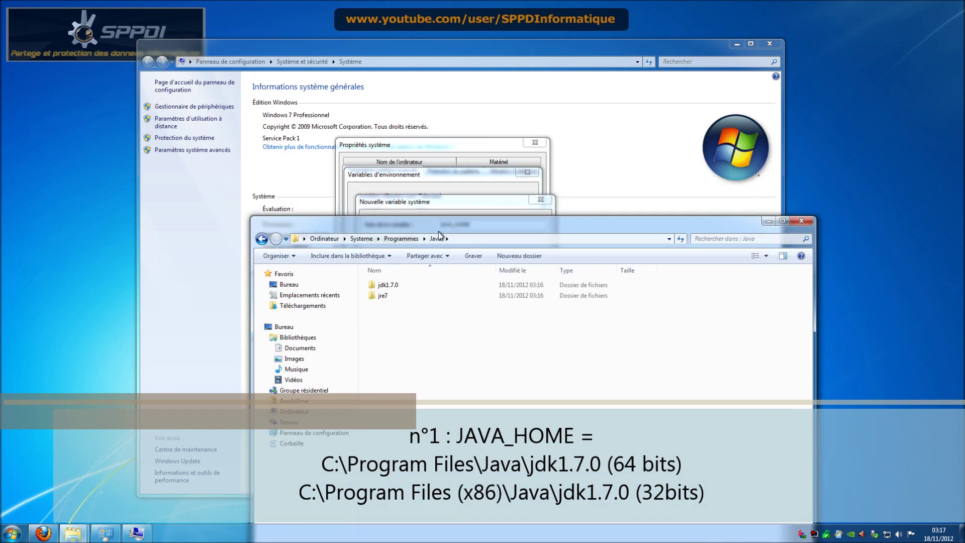
pyautogui.doubleClick(404, 293)
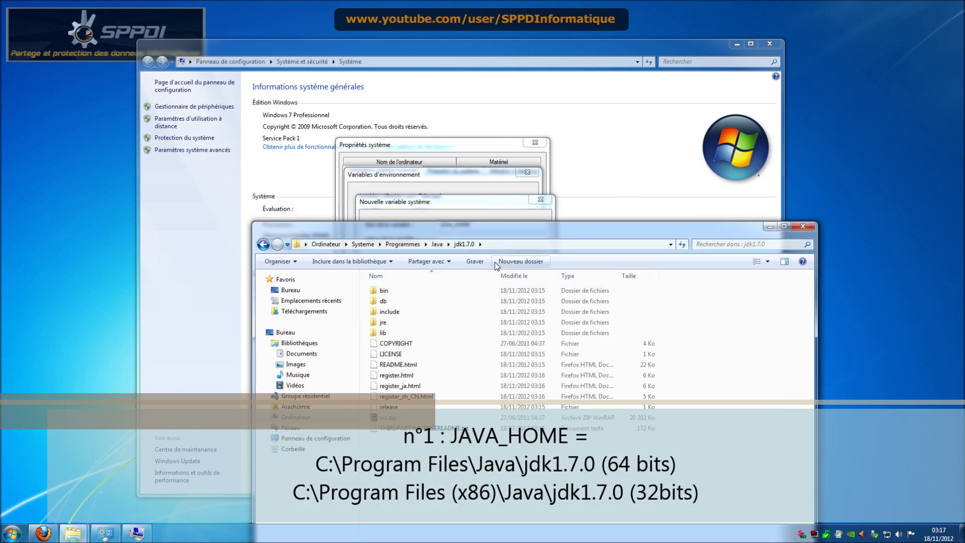
pyautogui.click(502, 244)
pyautogui.hotkey('ctrl', 'c')
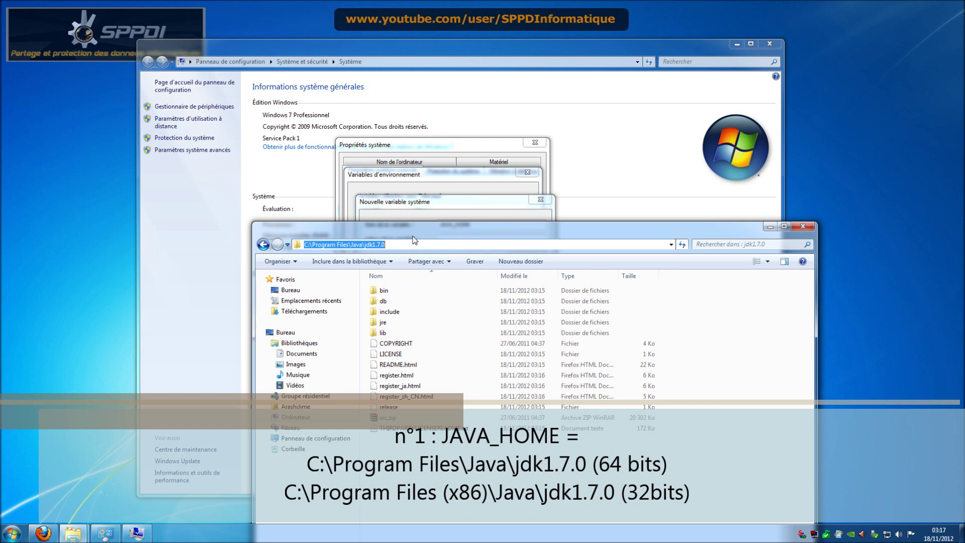
# - Set the value of JAVA_HOME to C:\Program Files\Java\jdk1.7.0 and save the variable
pyautogui.hotkey('alt', 'Tab')
pyautogui.hotkey('ctrl', 'v')
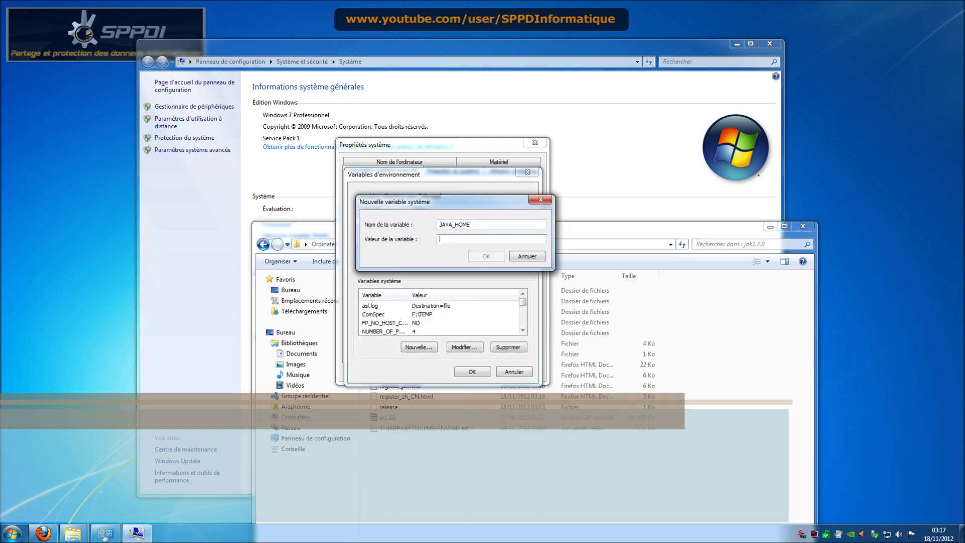
pyautogui.click(483, 257)
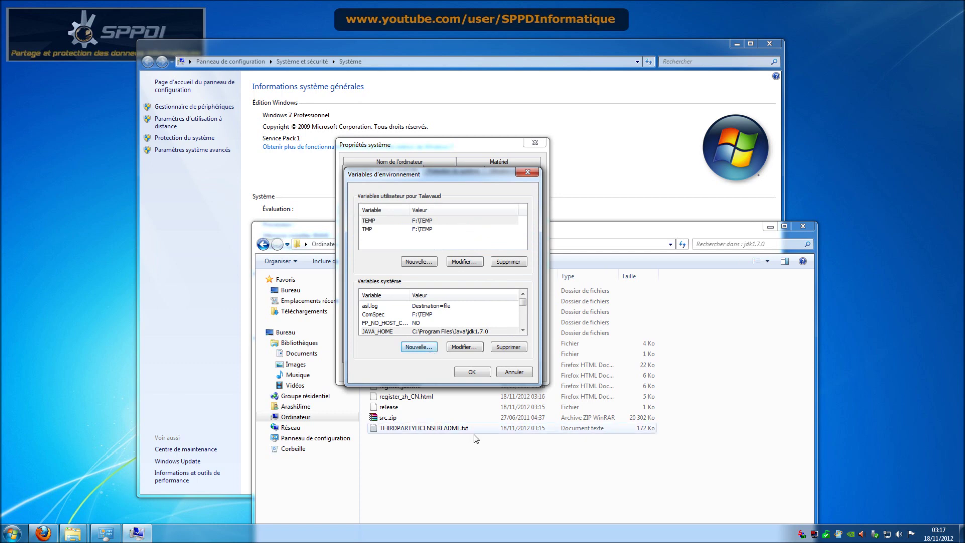
# - Start another new system variable and name it JRE_HOME
pyautogui.click(421, 347)
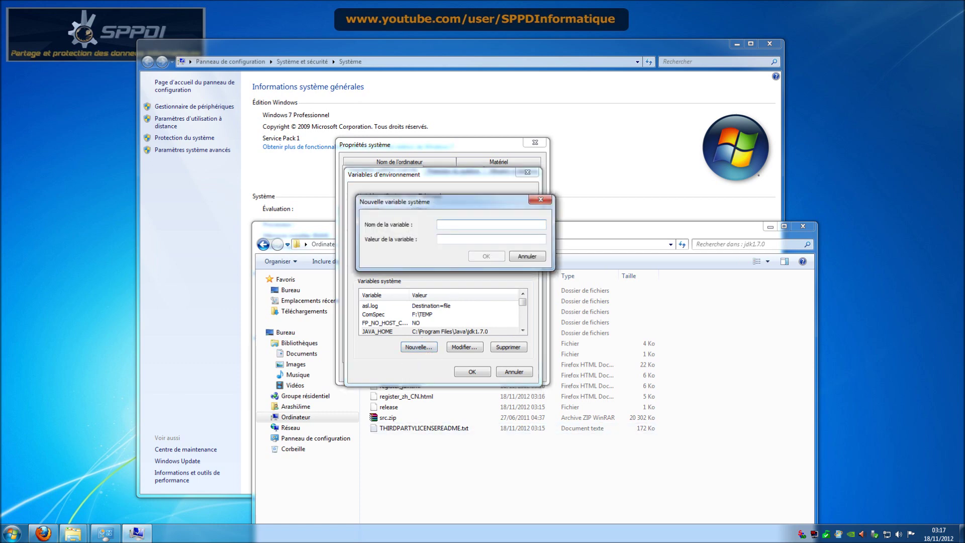
pyautogui.write('JRE')
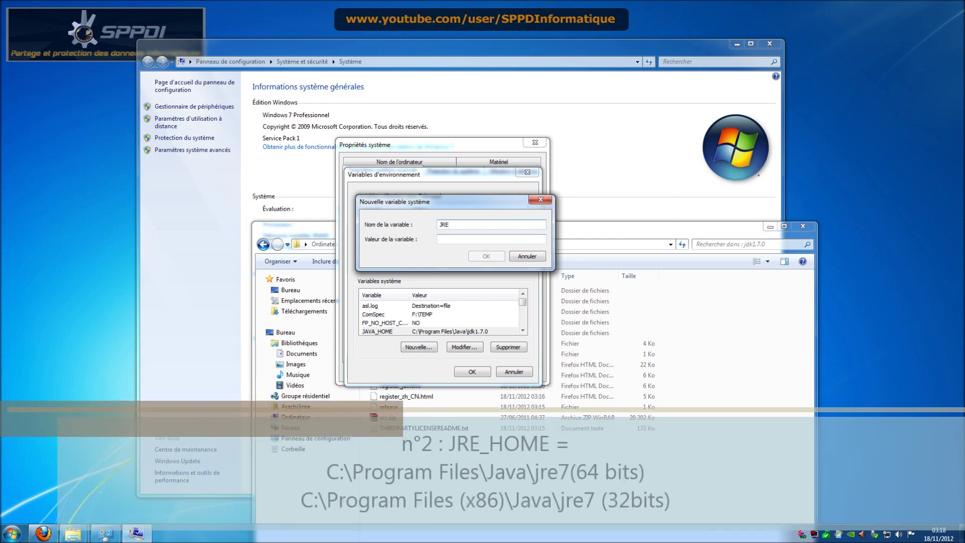
pyautogui.write('_HOME')
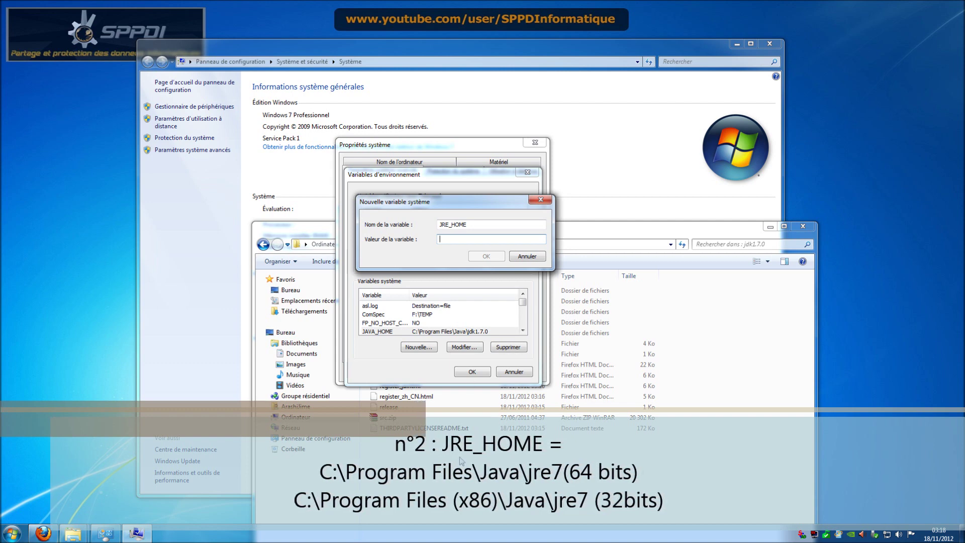
# - Return to the Java folder, open the jre7 folder and copy its full path
pyautogui.click(334, 230)
pyautogui.click(263, 244)
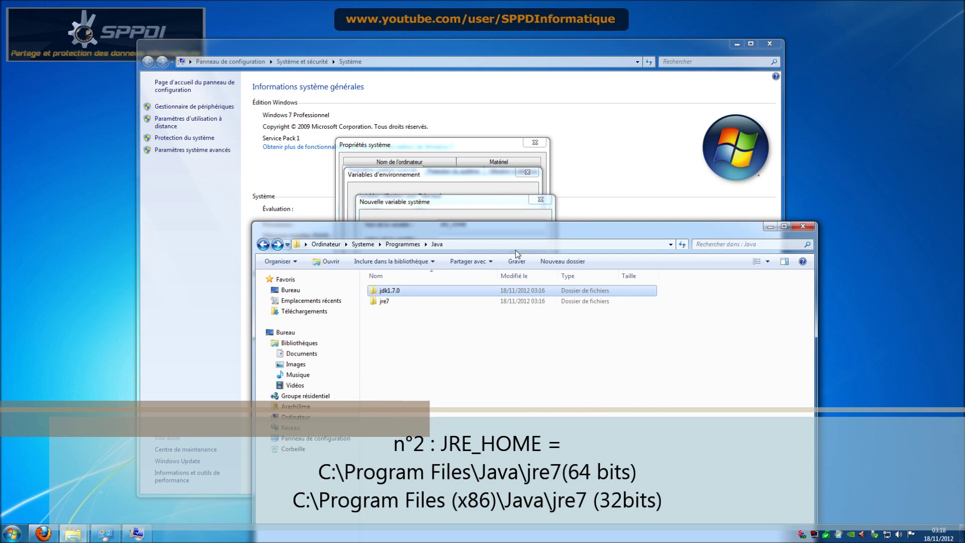
pyautogui.click(411, 304)
pyautogui.doubleClick(412, 304)
pyautogui.click(477, 244)
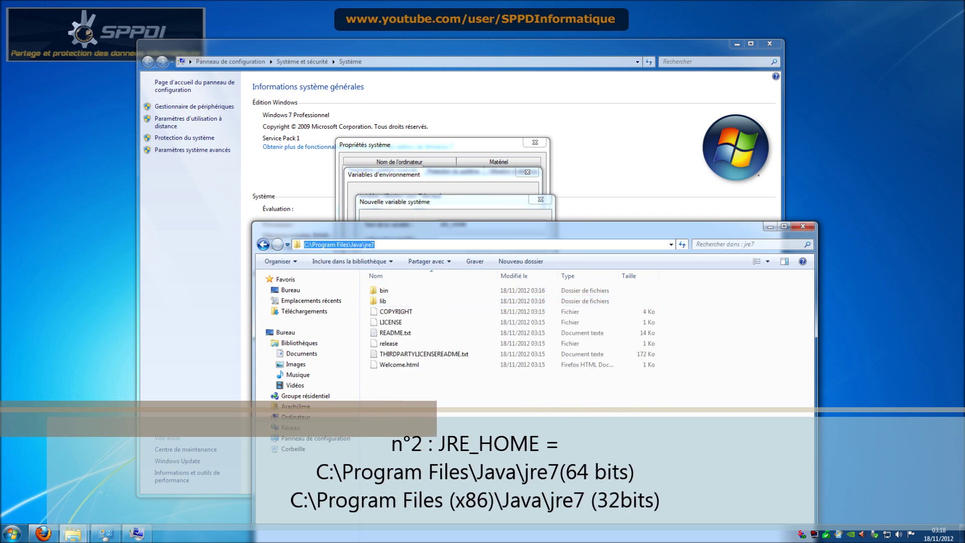
pyautogui.click(263, 244)
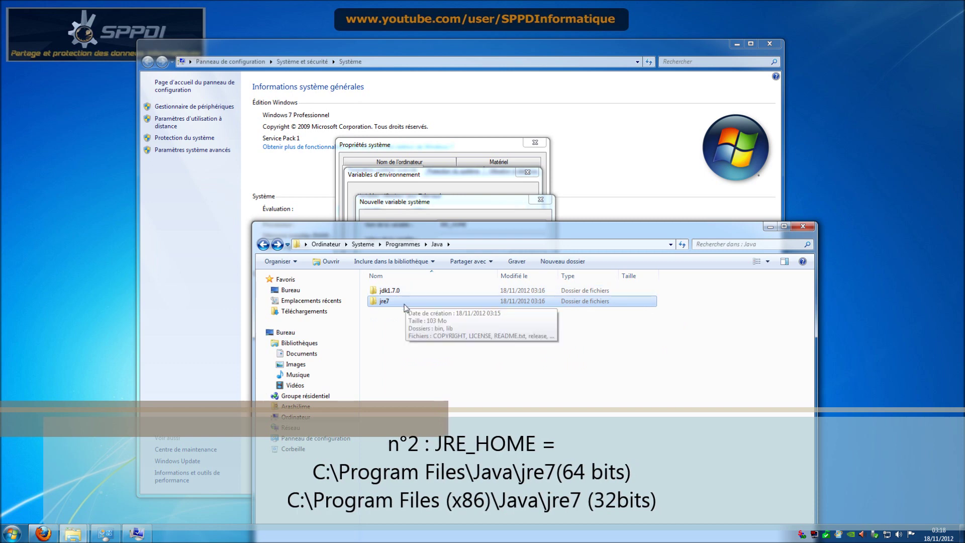
pyautogui.doubleClick(397, 301)
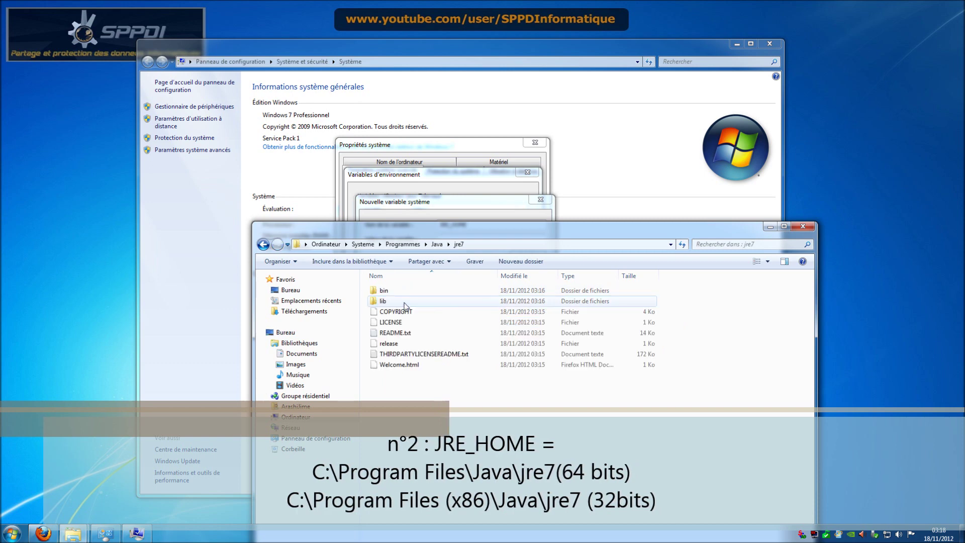
pyautogui.click(486, 246)
pyautogui.hotkey('ctrl', 'c')
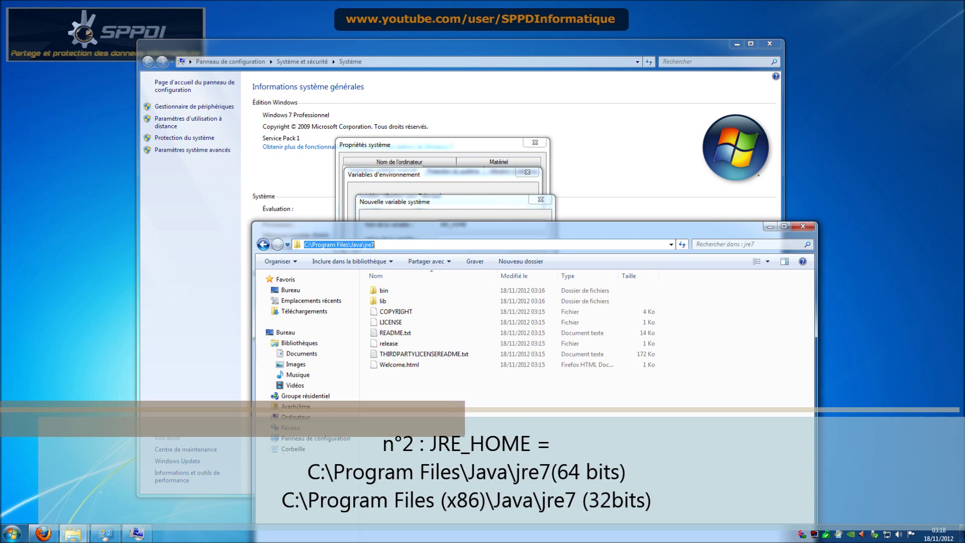
# - Set the value of JRE_HOME to C:\Program Files\Java\jre7 and save the variable
pyautogui.click(423, 176)
pyautogui.press('Tab')
pyautogui.hotkey('ctrl', 'v')
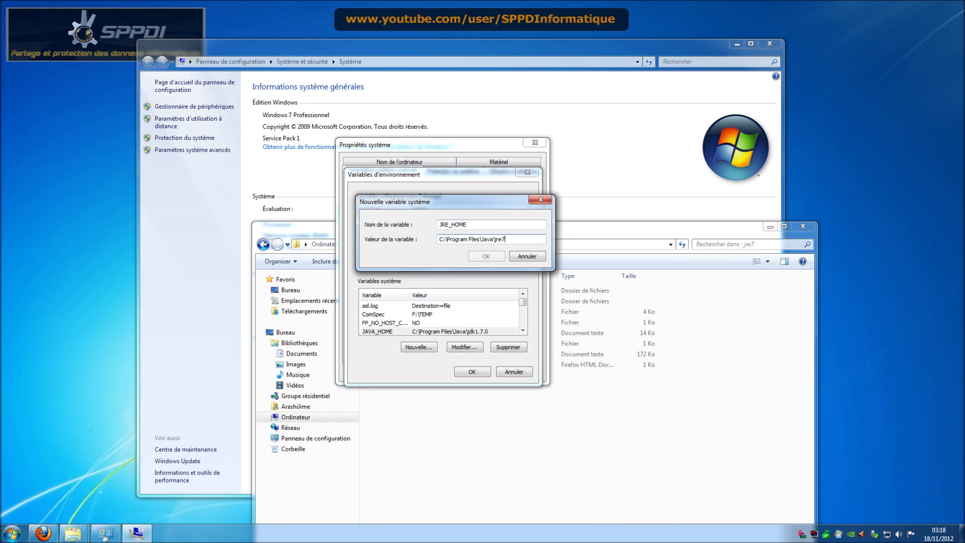
pyautogui.click(491, 257)
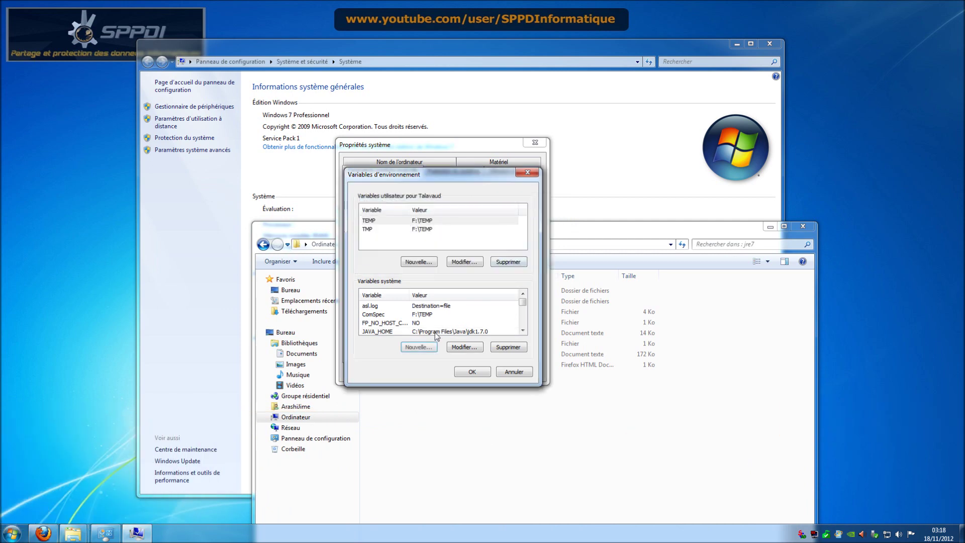
# - Check the JAVA_HOME and JRE_HOME entries in the list of system variables
pyautogui.click(395, 331)
pyautogui.scroll(-1, 407, 322)
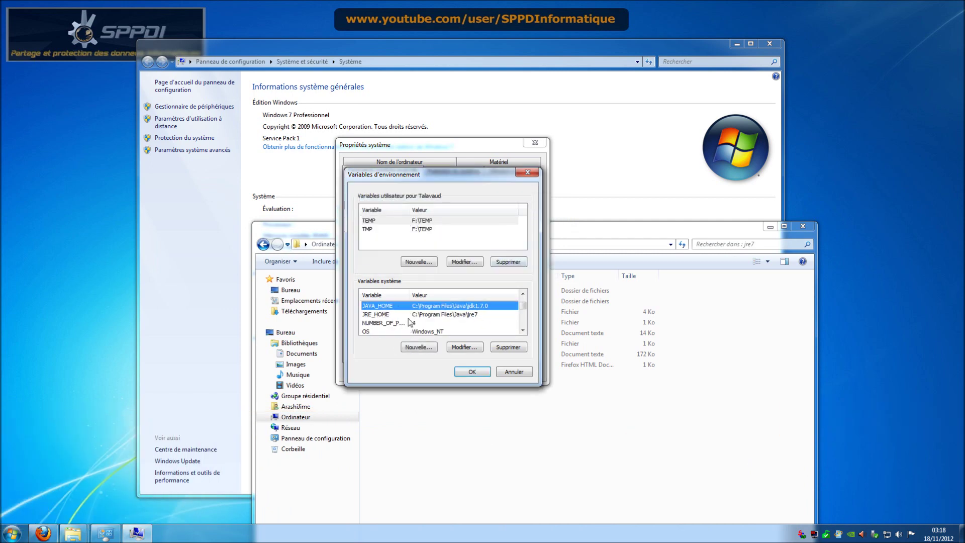
pyautogui.scroll(3, 427, 315)
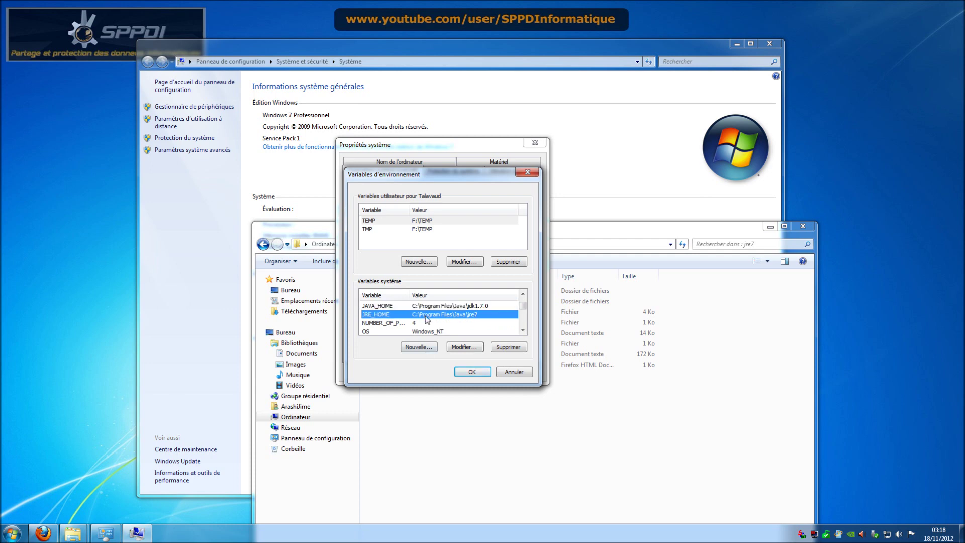
pyautogui.scroll(-1, 428, 319)
pyautogui.scroll(1, 428, 320)
# - In the Path system variable, remove the final C:\Program Files (x86)\Java\jre7\bin entry and leave the value ending with a semicolon
pyautogui.scroll(-2, 427, 321)
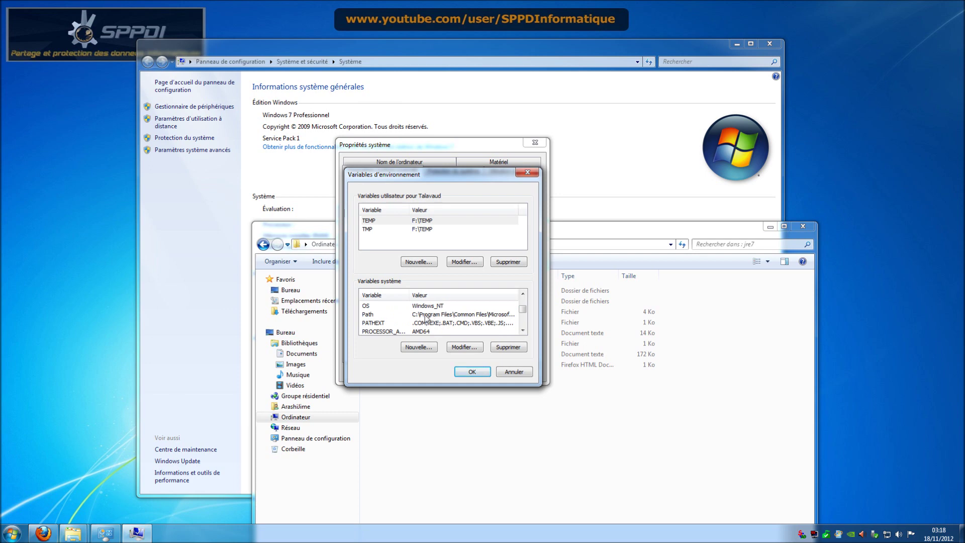
pyautogui.click(425, 316)
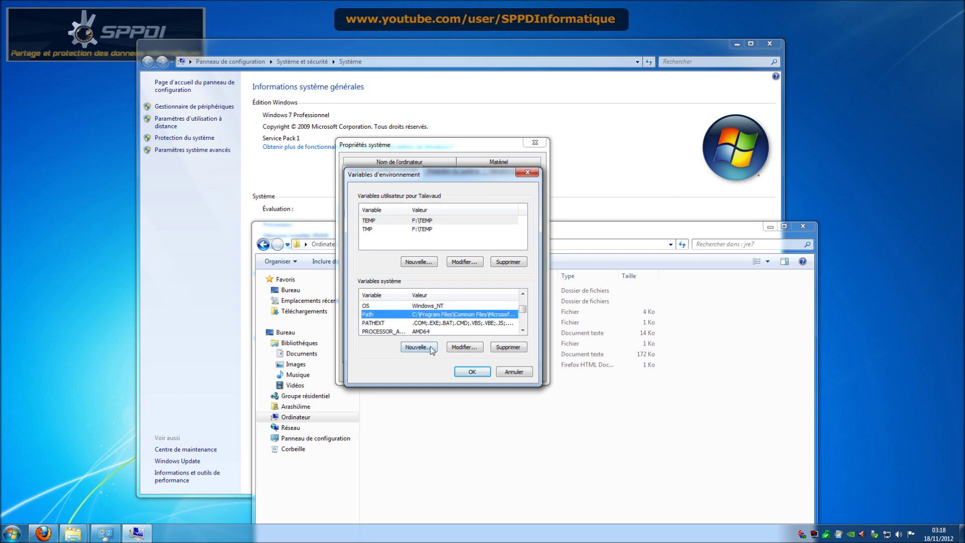
pyautogui.click(474, 347)
pyautogui.press('End')
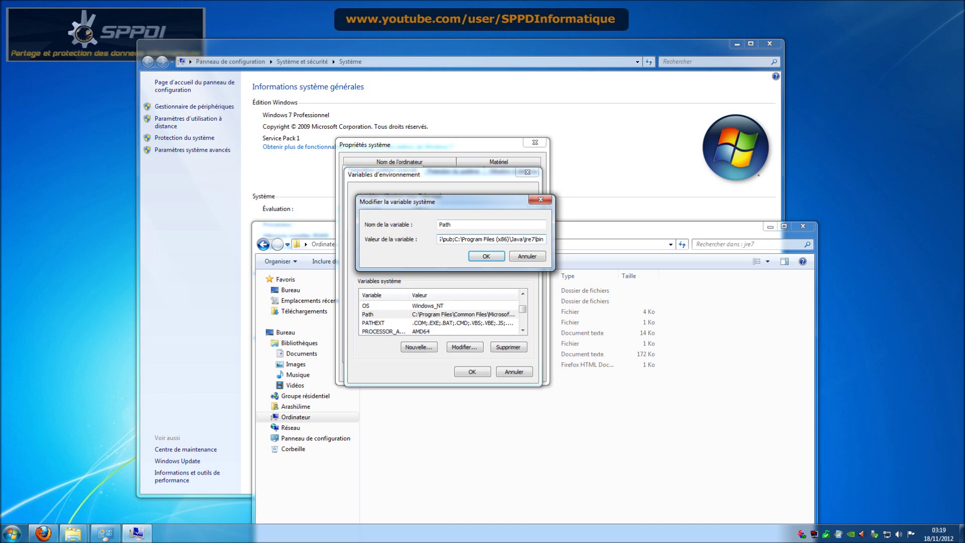
pyautogui.moveTo(455, 239); pyautogui.dragTo(544, 239)
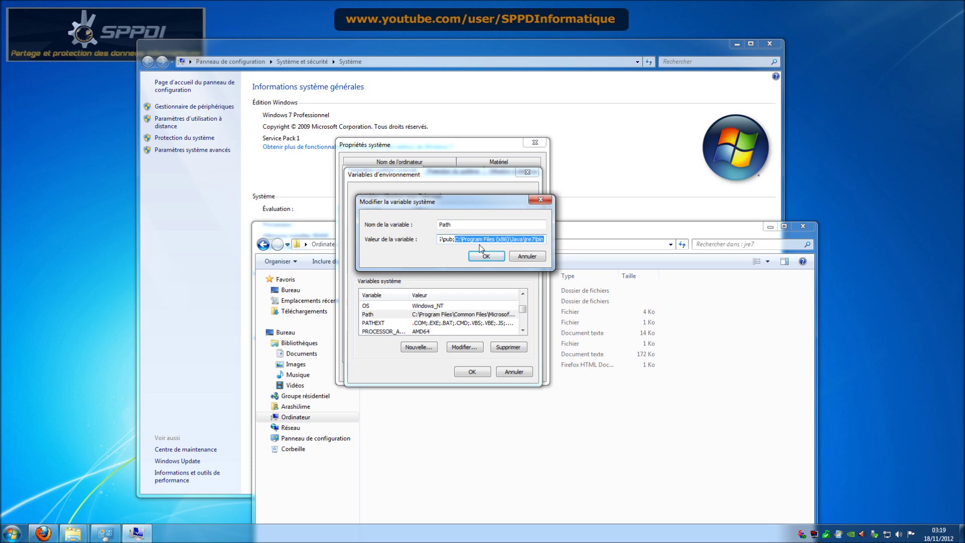
pyautogui.press('Delete')
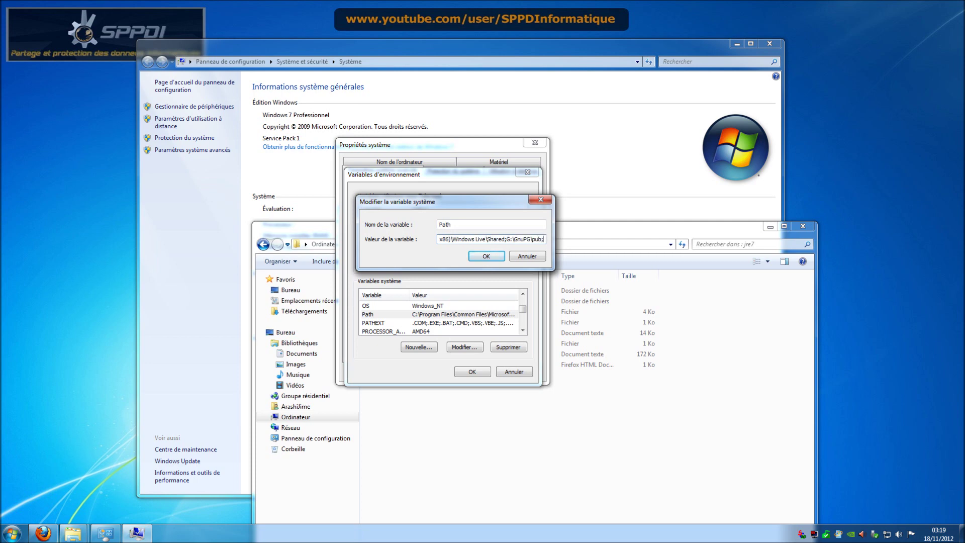
pyautogui.press('BackSpace')
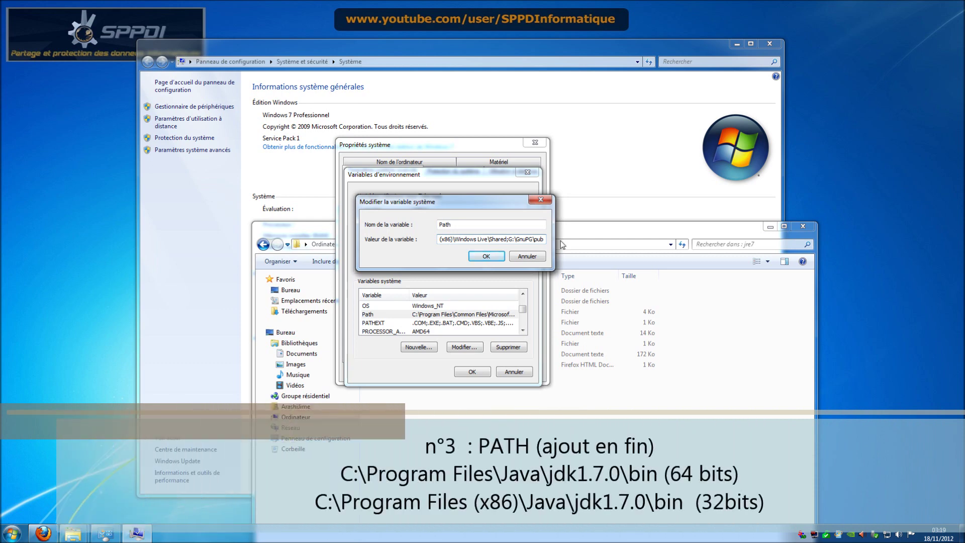
pyautogui.write(';')
# - Open the bin folder inside jdk1.7.0, look through its executables and copy the folder's full path
pyautogui.moveTo(79, 535)
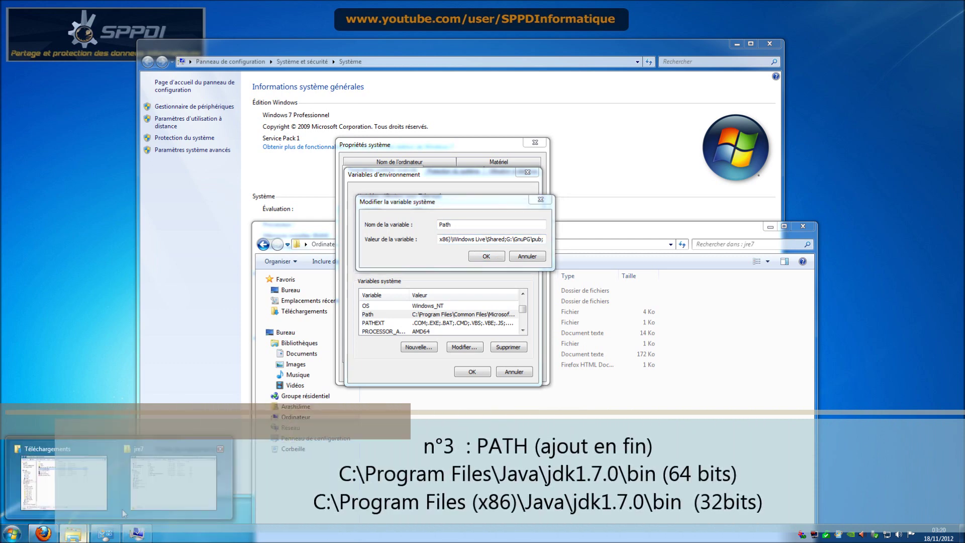
pyautogui.click(152, 480)
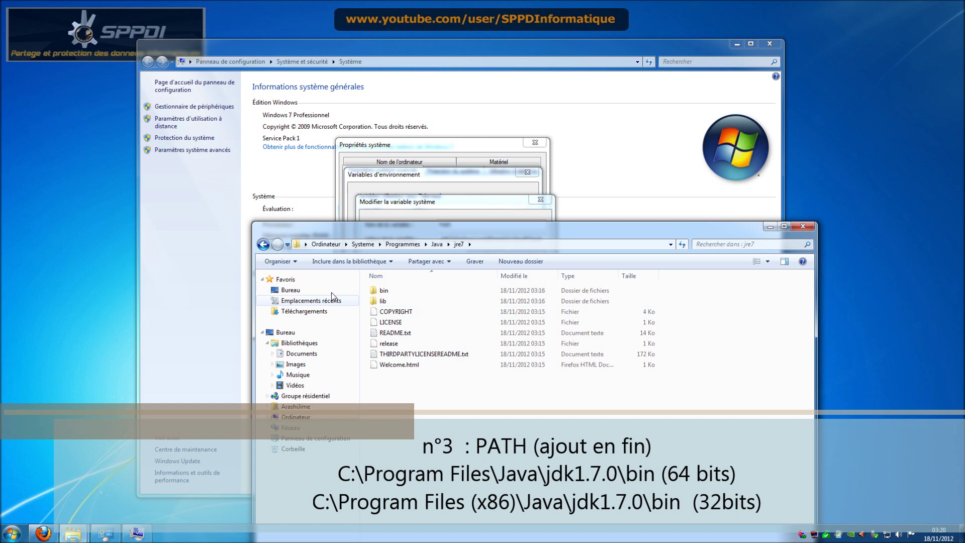
pyautogui.click(264, 245)
pyautogui.doubleClick(384, 293)
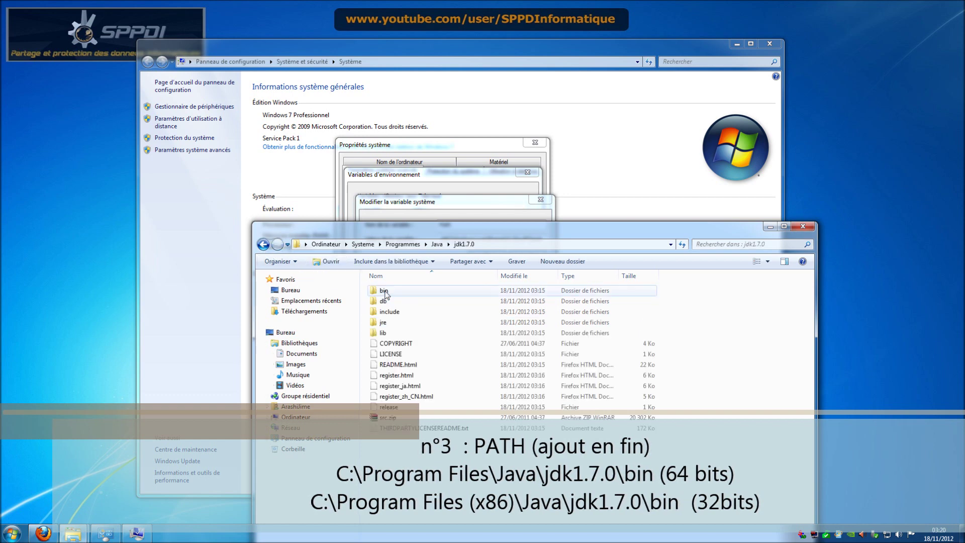
pyautogui.doubleClick(441, 295)
pyautogui.scroll(-2, 441, 386)
pyautogui.scroll(-4, 442, 385)
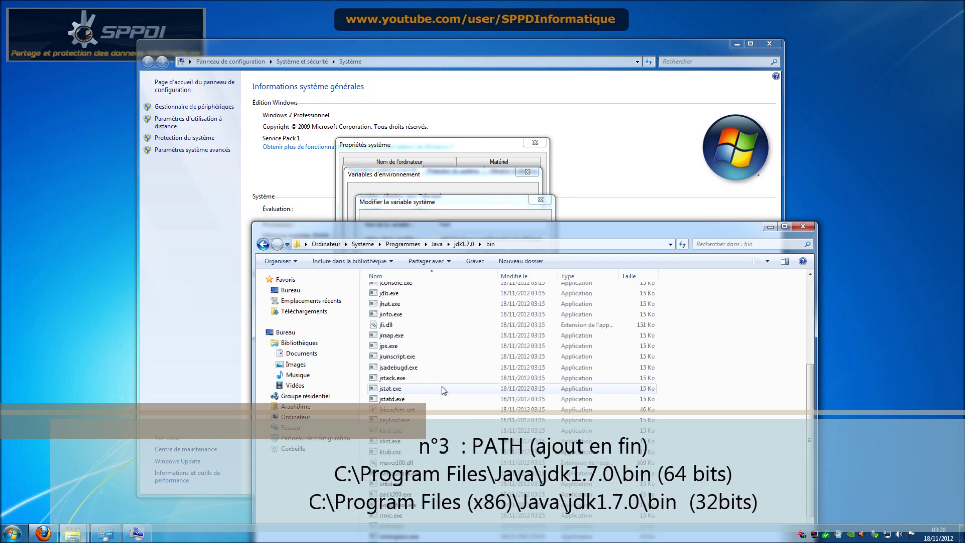
pyautogui.scroll(4, 442, 384)
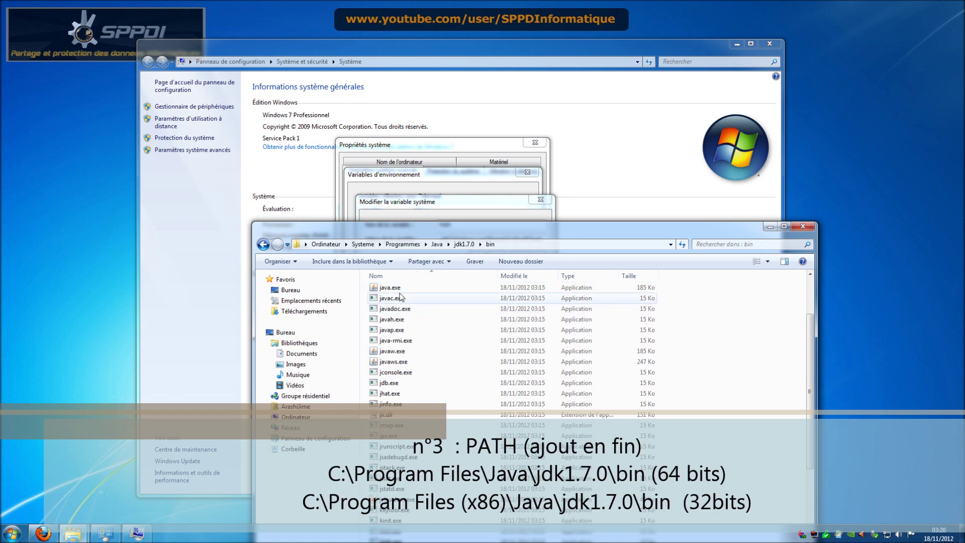
pyautogui.click(507, 244)
pyautogui.hotkey('ctrl', 'c')
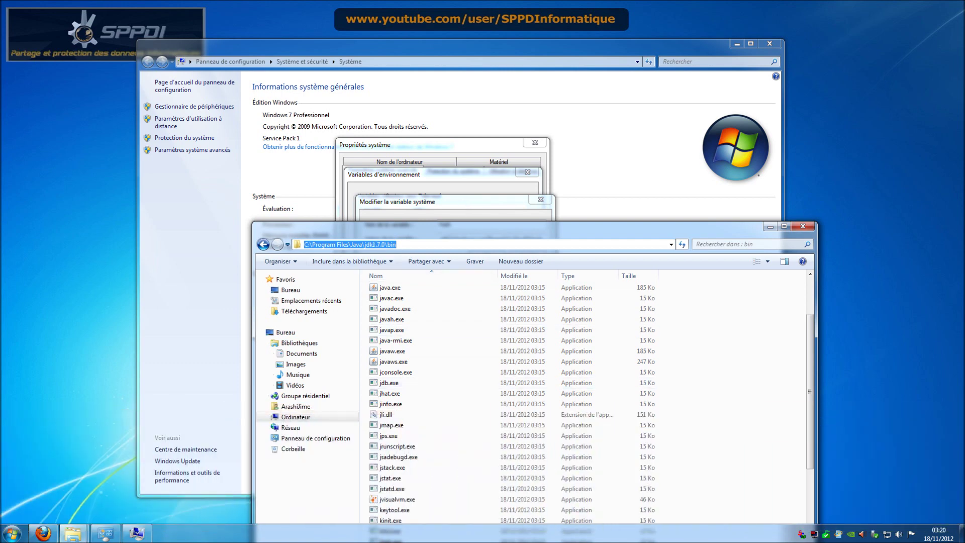
# - Append C:\Program Files\Java\jdk1.7.0\bin to the end of the Path value and save the variable
pyautogui.click(429, 203)
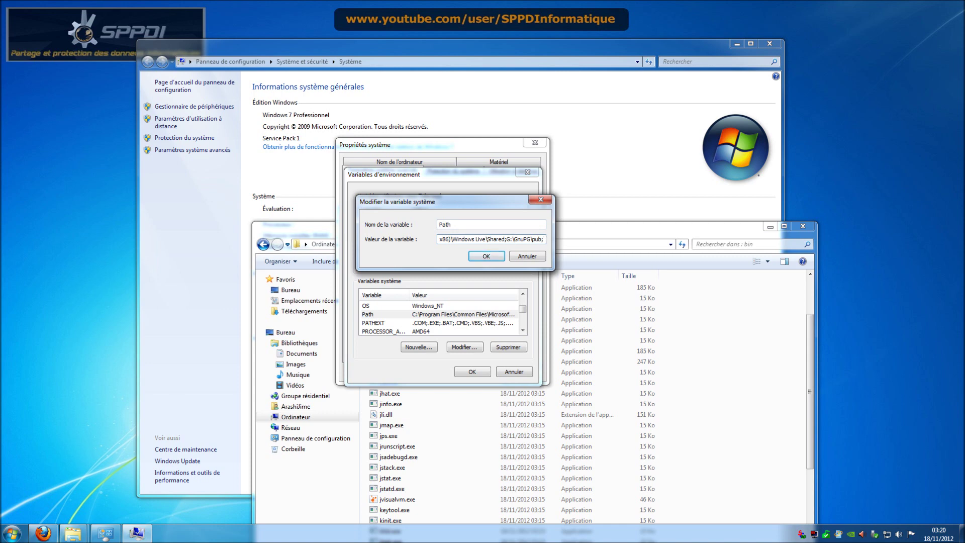
pyautogui.hotkey('ctrl', 'v')
pyautogui.click(486, 256)
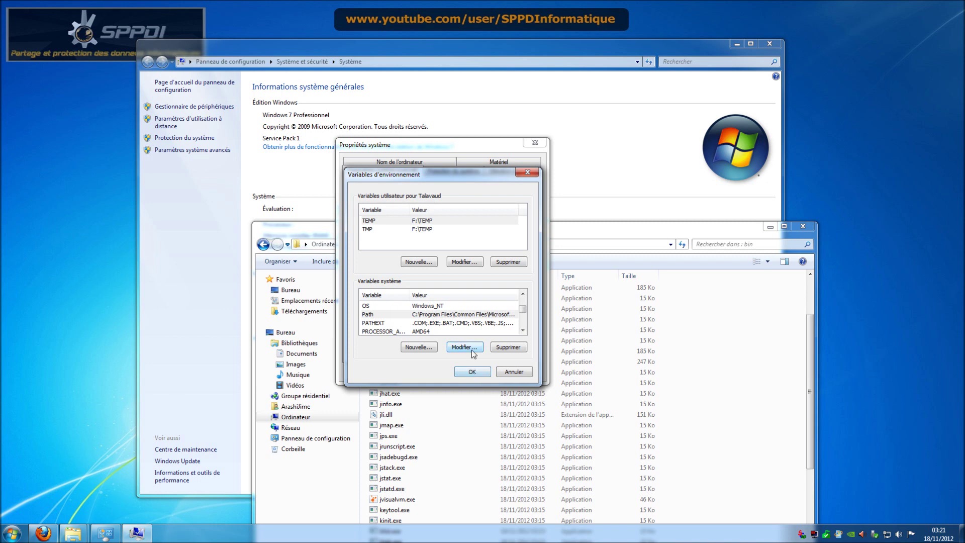
# - Create a system variable named CLASSPATH and copy the full path of the lib folder inside jdk1.7.0 that holds tools.jar
pyautogui.click(419, 347)
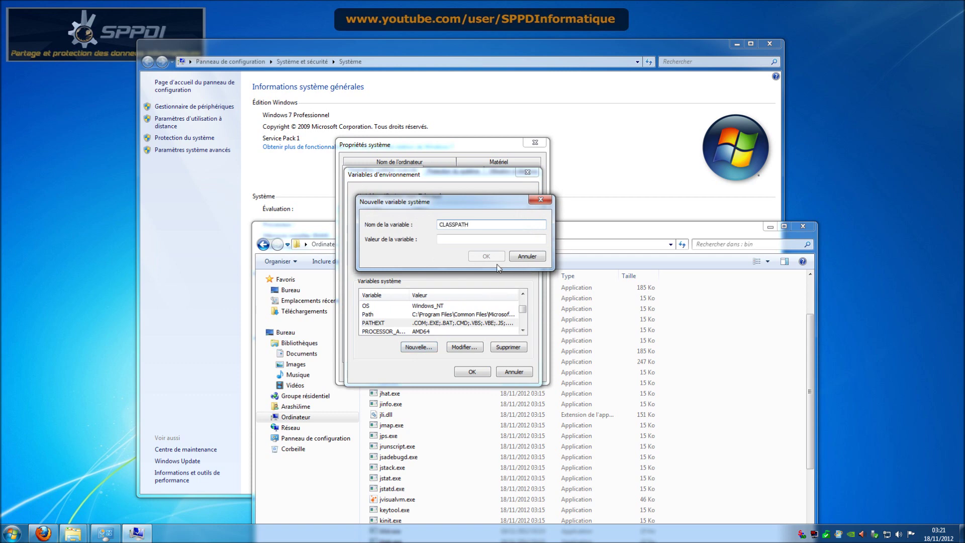
pyautogui.click(80, 532)
pyautogui.click(180, 475)
pyautogui.click(263, 245)
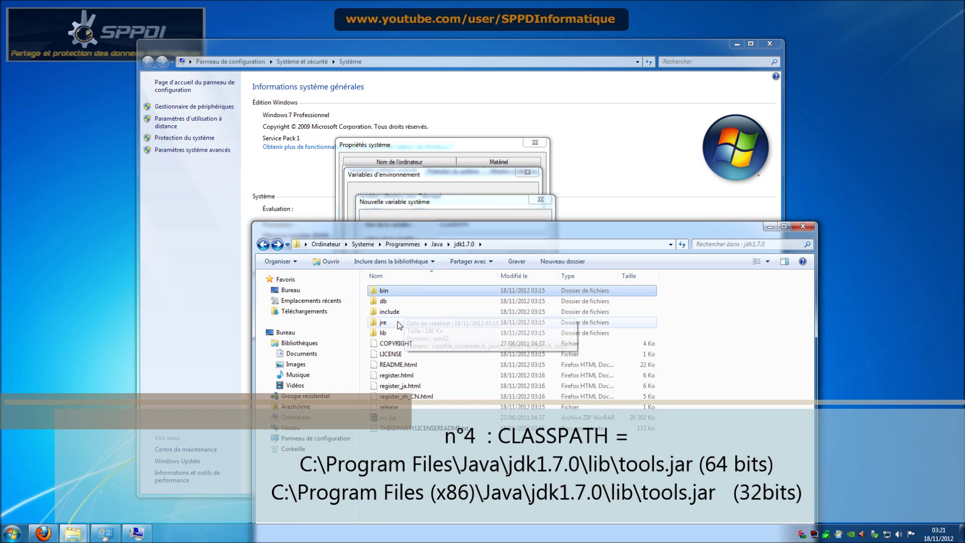
pyautogui.click(442, 244)
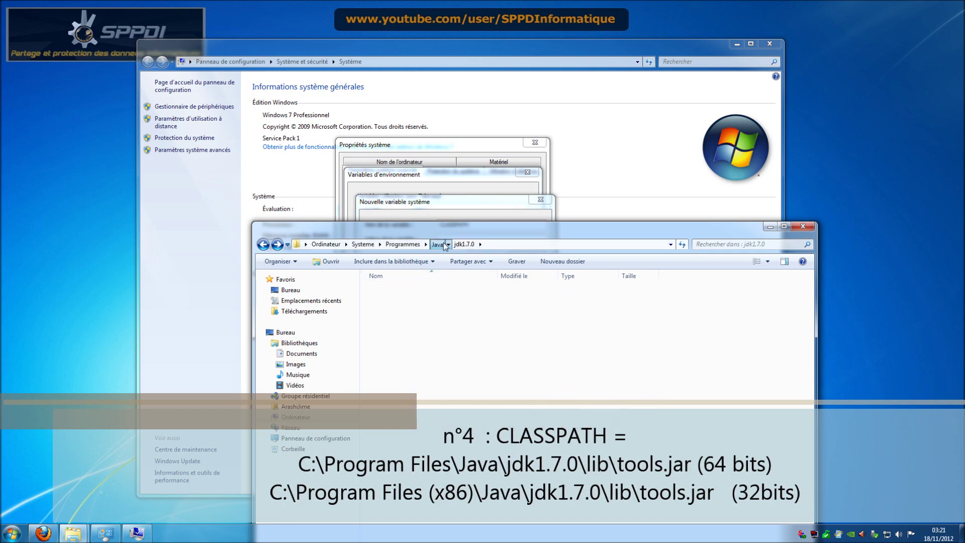
pyautogui.doubleClick(397, 290)
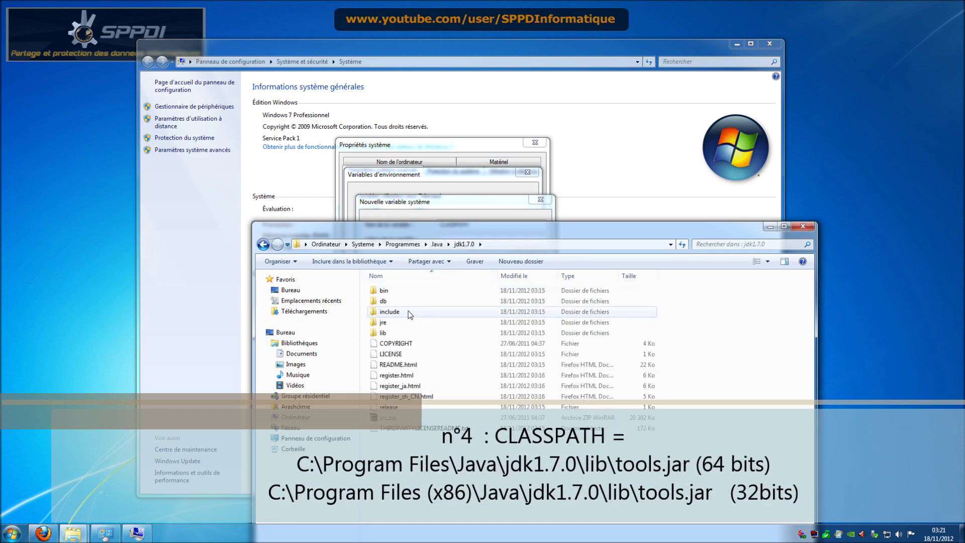
pyautogui.doubleClick(403, 333)
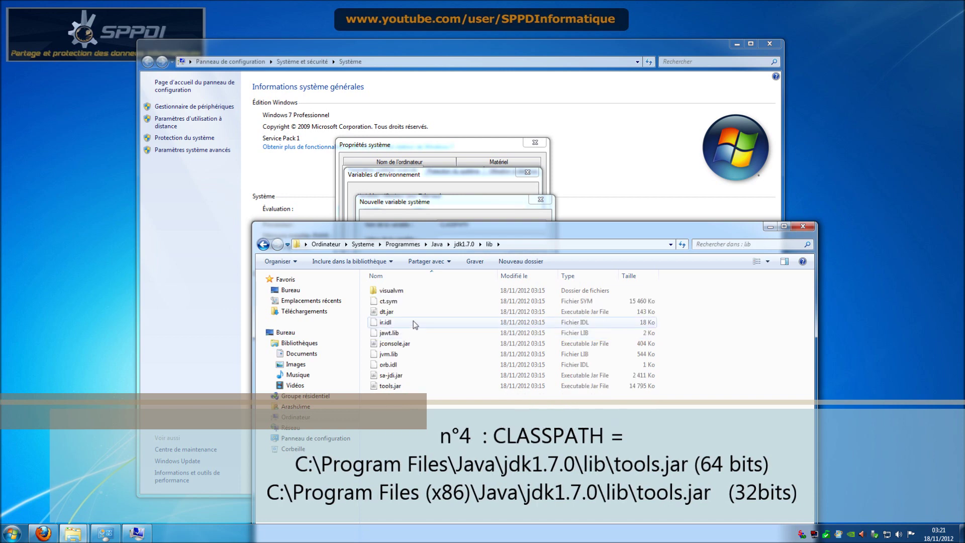
pyautogui.click(397, 386)
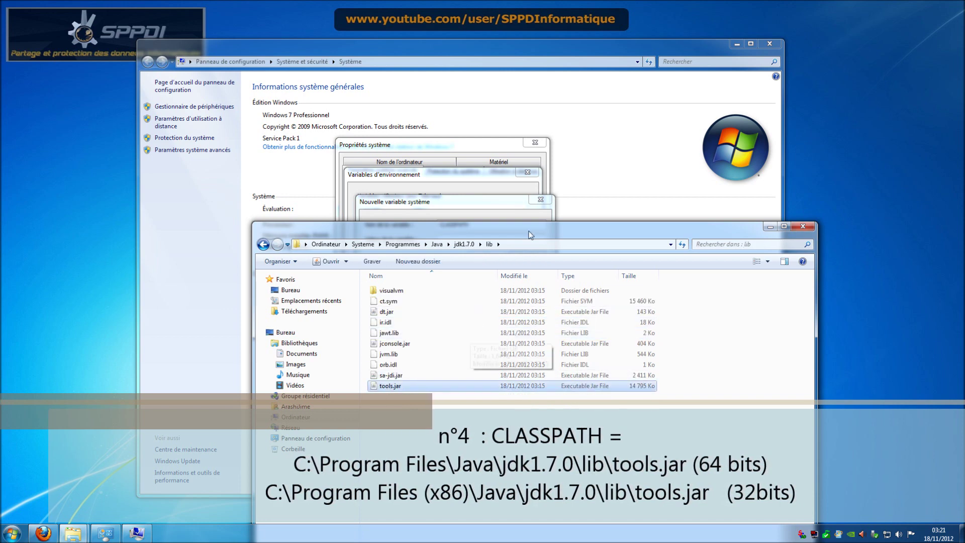
pyautogui.click(518, 244)
pyautogui.hotkey('ctrl', 'c')
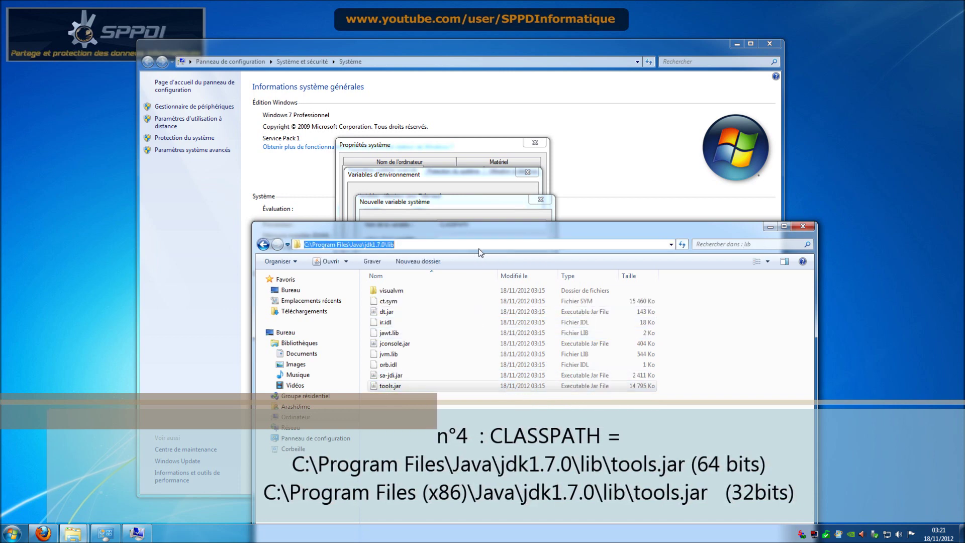
# - Set the CLASSPATH value to C:\Program Files\Java\jdk1.7.0\lib\tools.jar, save the variable and confirm the environment variables and system properties
pyautogui.click(459, 206)
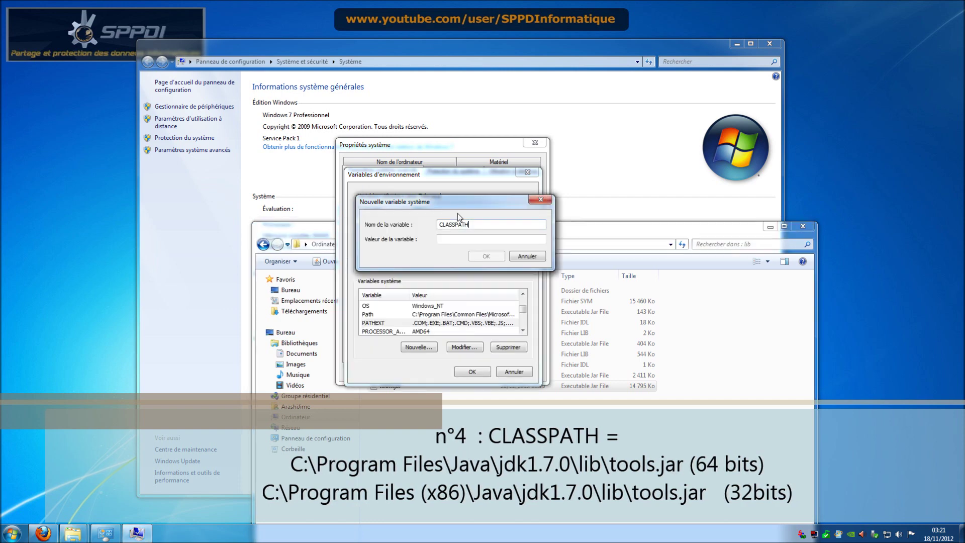
pyautogui.press('Tab')
pyautogui.hotkey('ctrl', 'v')
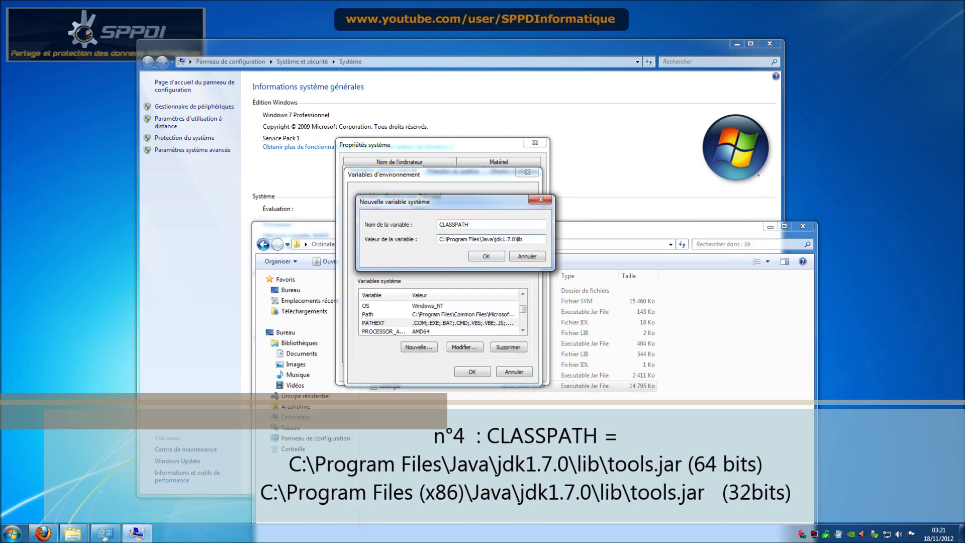
pyautogui.write('\\')
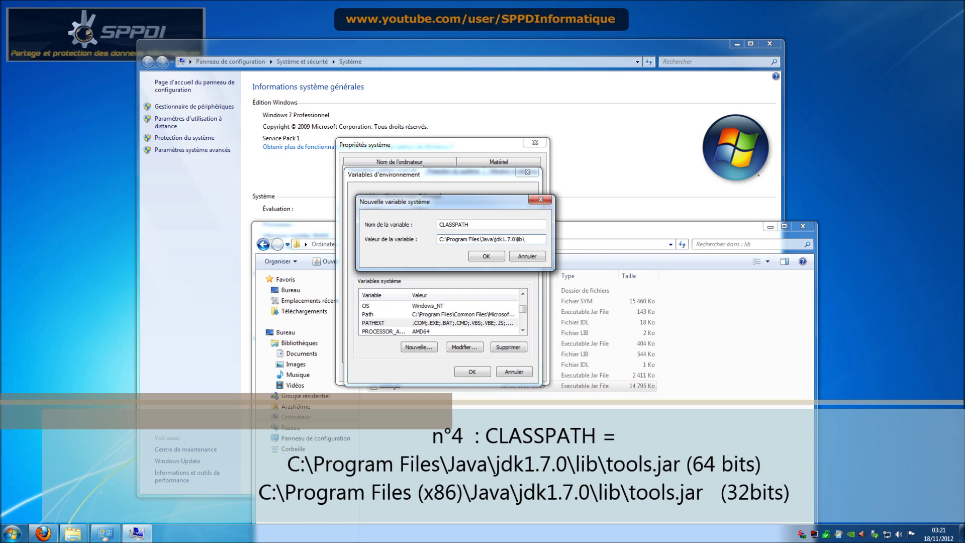
pyautogui.click(646, 235)
pyautogui.moveTo(646, 235); pyautogui.dragTo(710, 317)
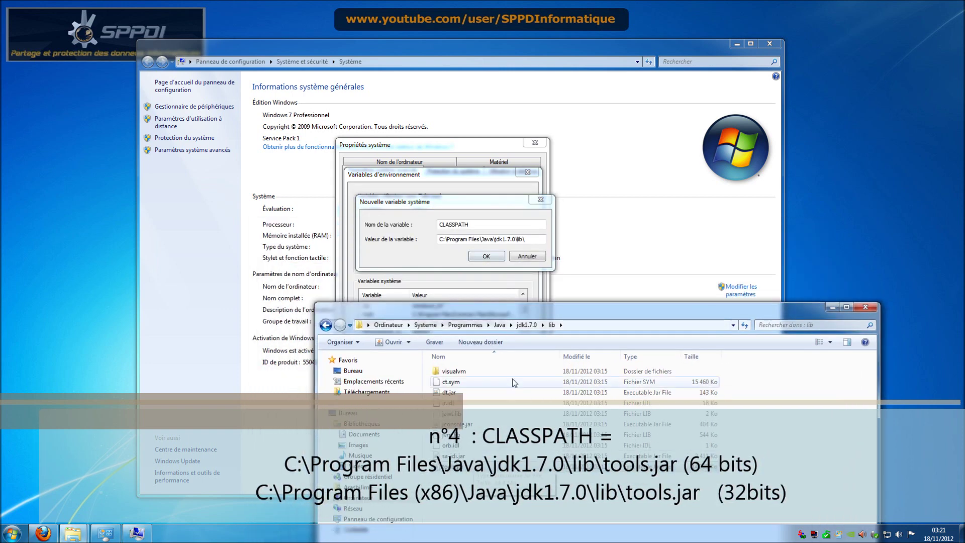
pyautogui.click(535, 239)
pyautogui.write('tools.jar')
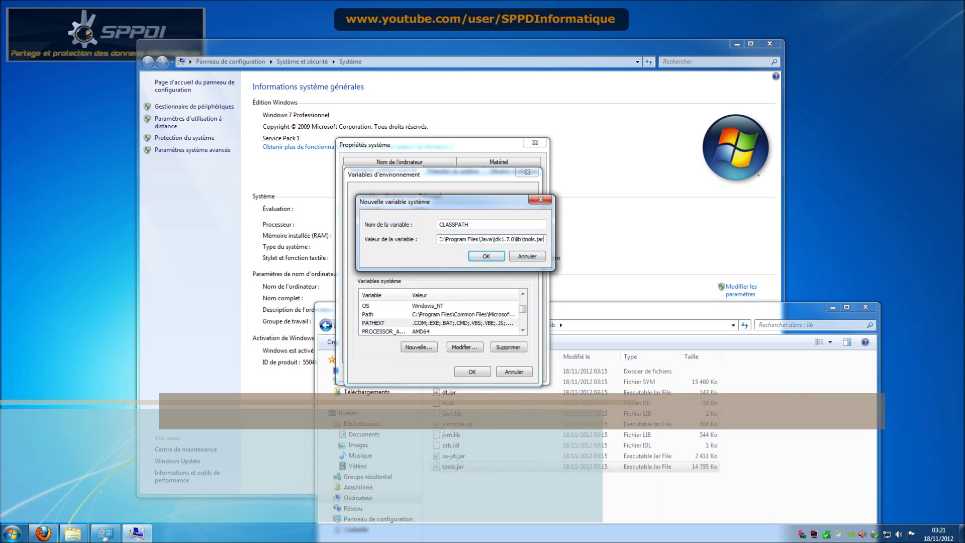
pyautogui.click(486, 256)
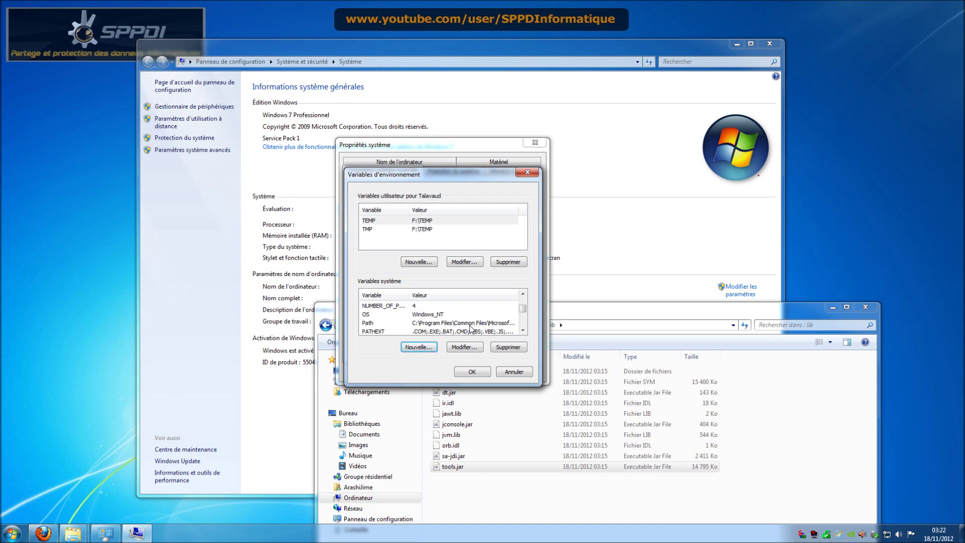
pyautogui.click(475, 371)
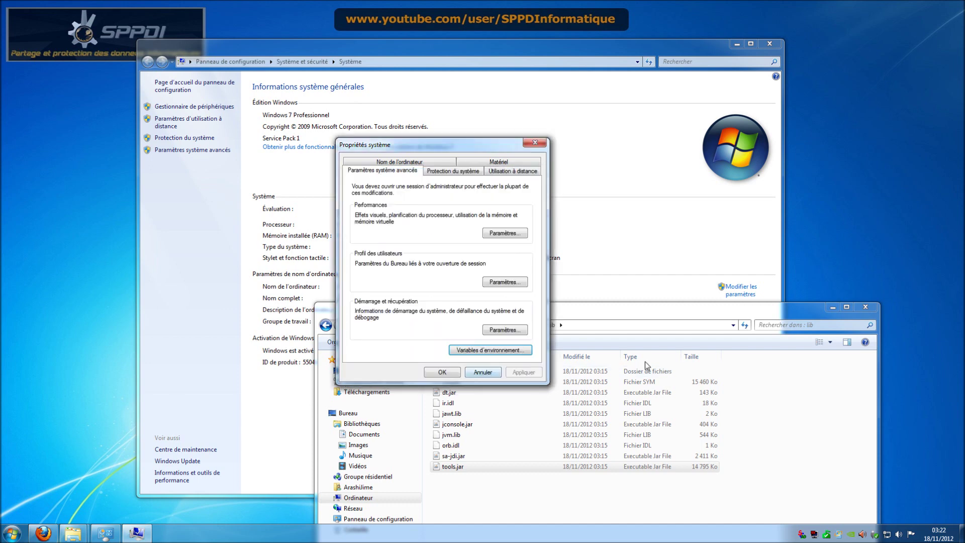
pyautogui.click(452, 374)
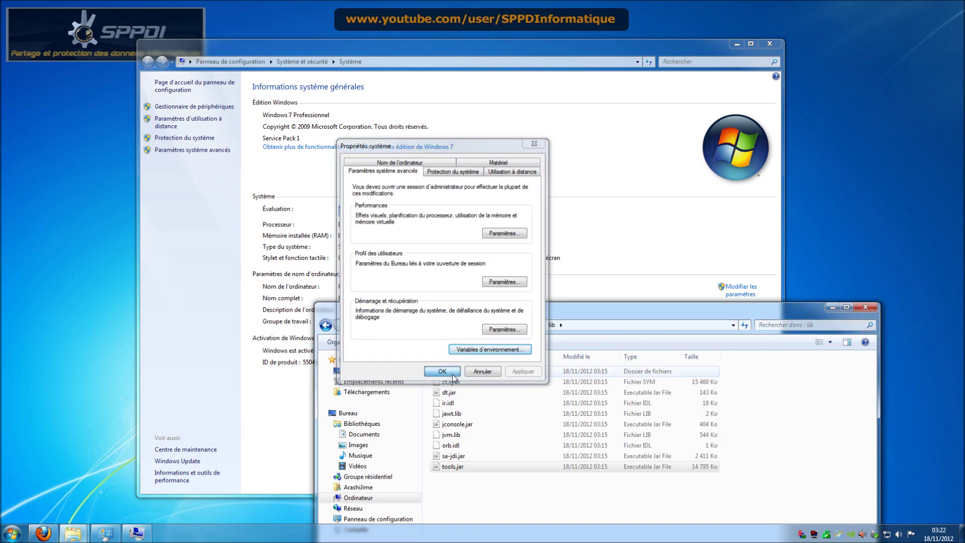
pyautogui.click(326, 327)
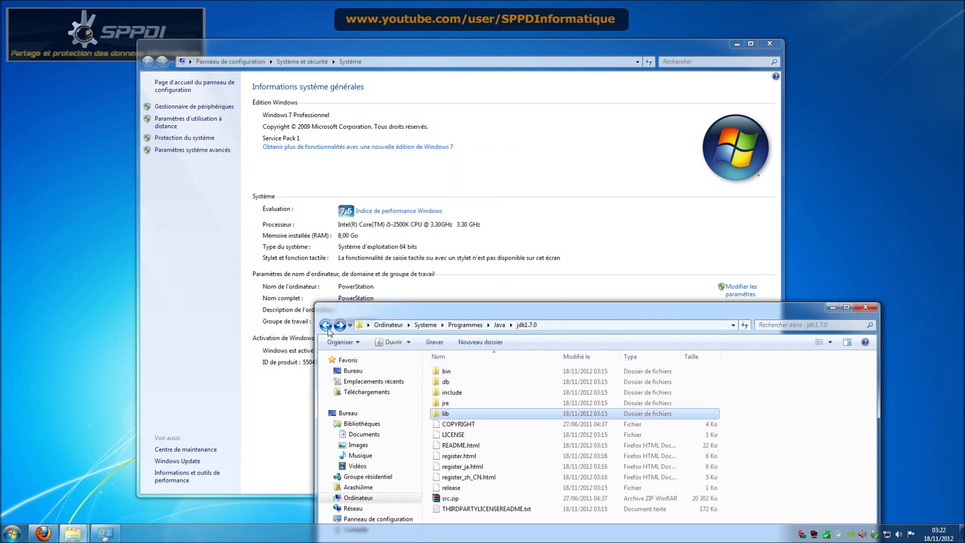
pyautogui.click(325, 326)
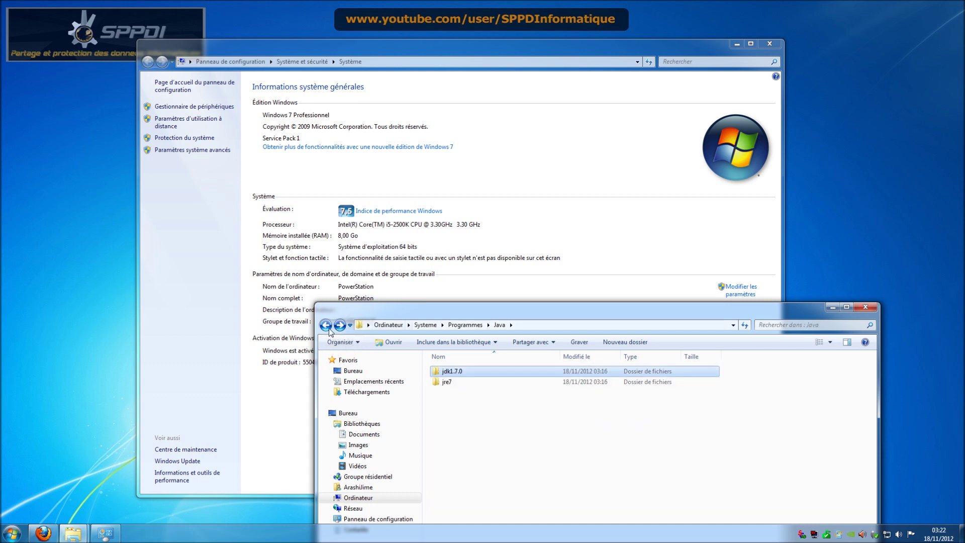
pyautogui.click(339, 325)
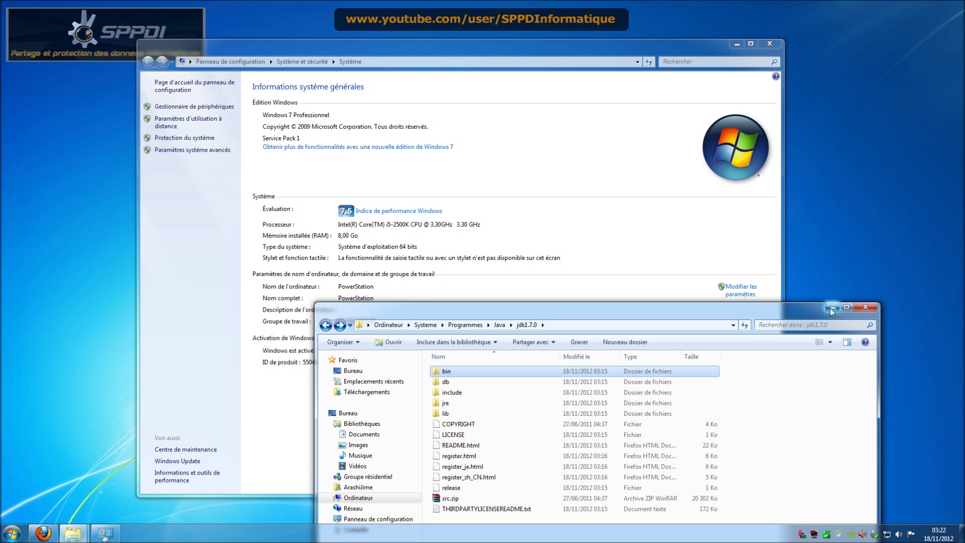
pyautogui.moveTo(792, 315); pyautogui.dragTo(717, 147)
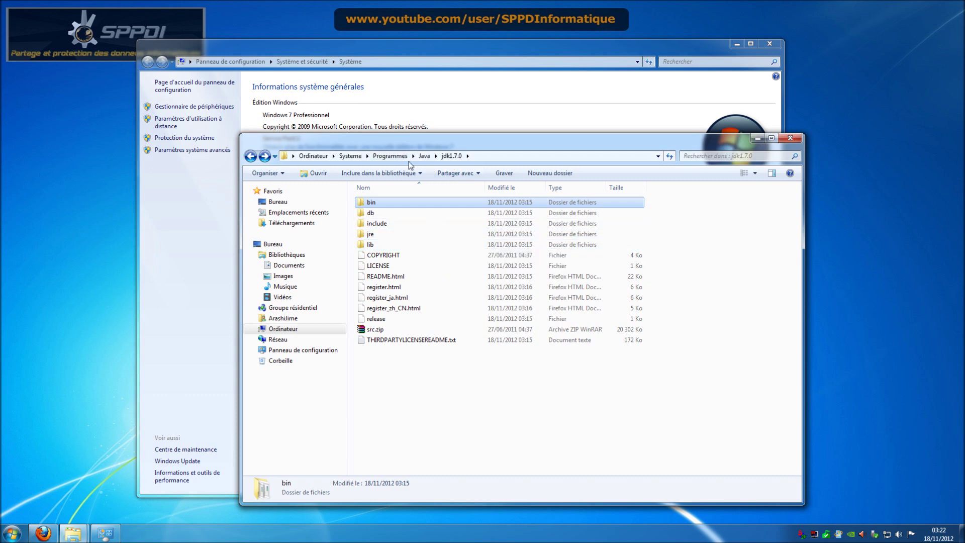
pyautogui.click(12, 533)
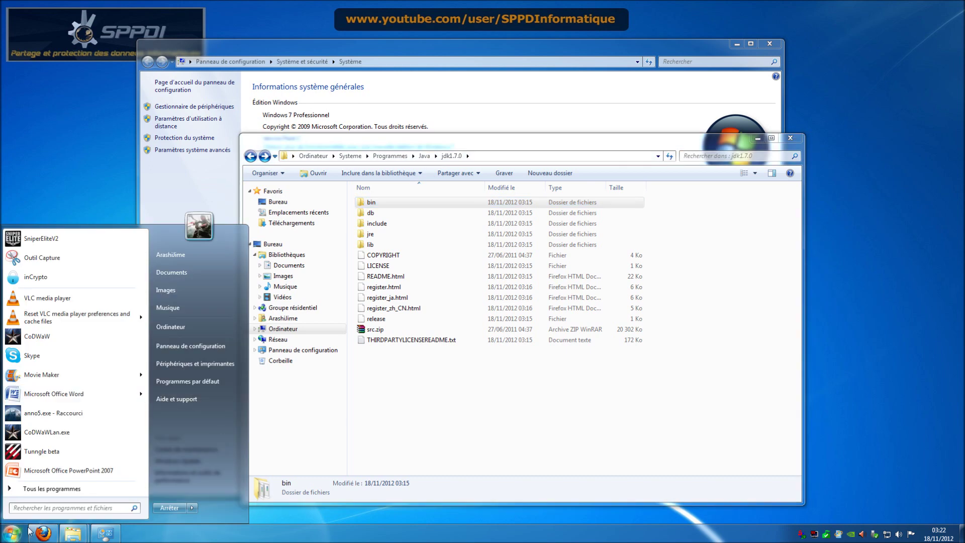
# - Minimize the jdk1.7.0 folder and system information windows to clear the desktop
pyautogui.click(757, 138)
pyautogui.click(736, 44)
pyautogui.rightClick(433, 281)
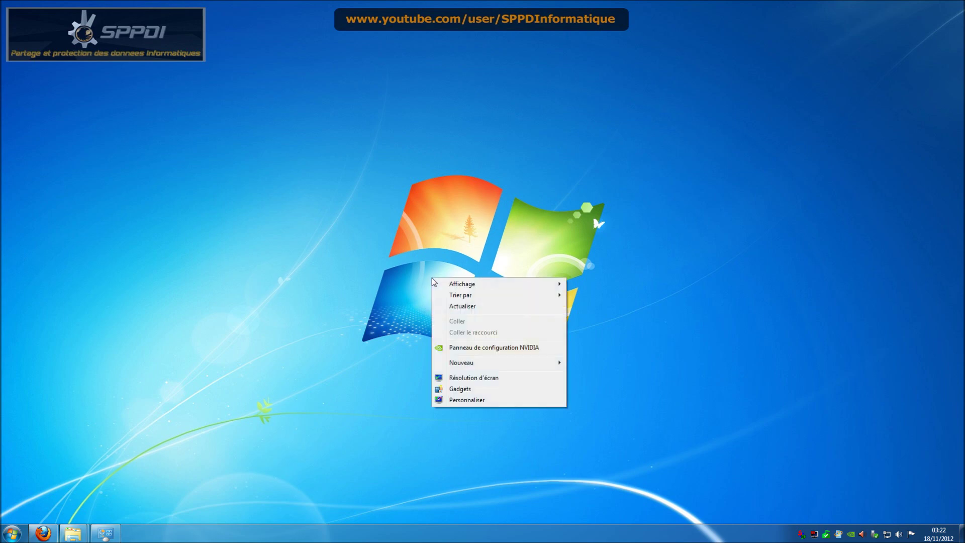
pyautogui.click(339, 388)
pyautogui.click(12, 533)
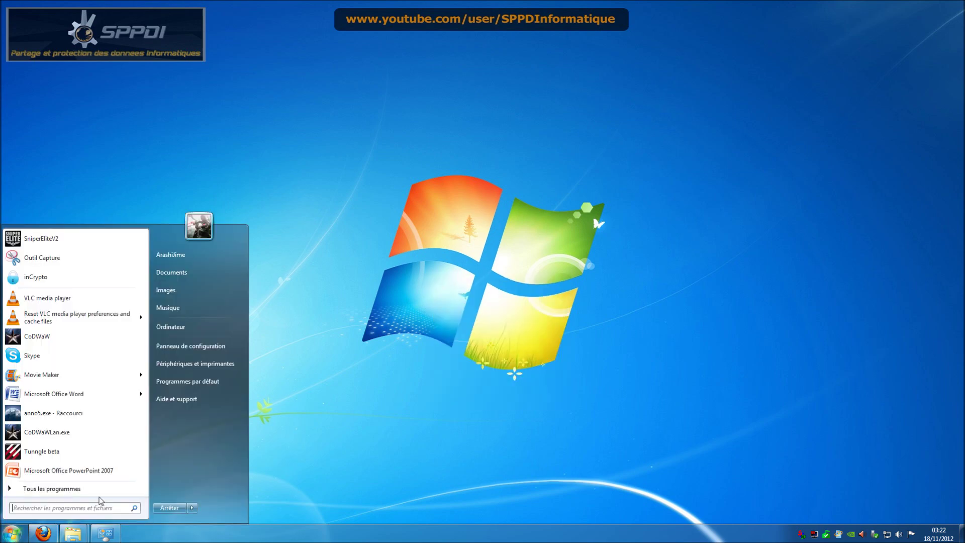
# - Show the Bureau folder's contents, launch Eclipse from the eclipse.exe shortcut and minimize the folder window
pyautogui.click(81, 534)
pyautogui.click(73, 496)
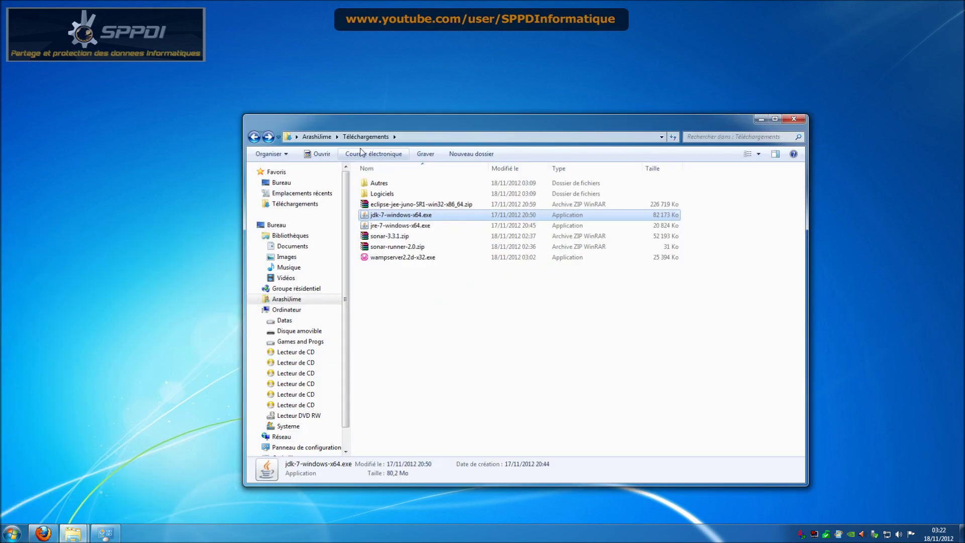
pyautogui.click(273, 225)
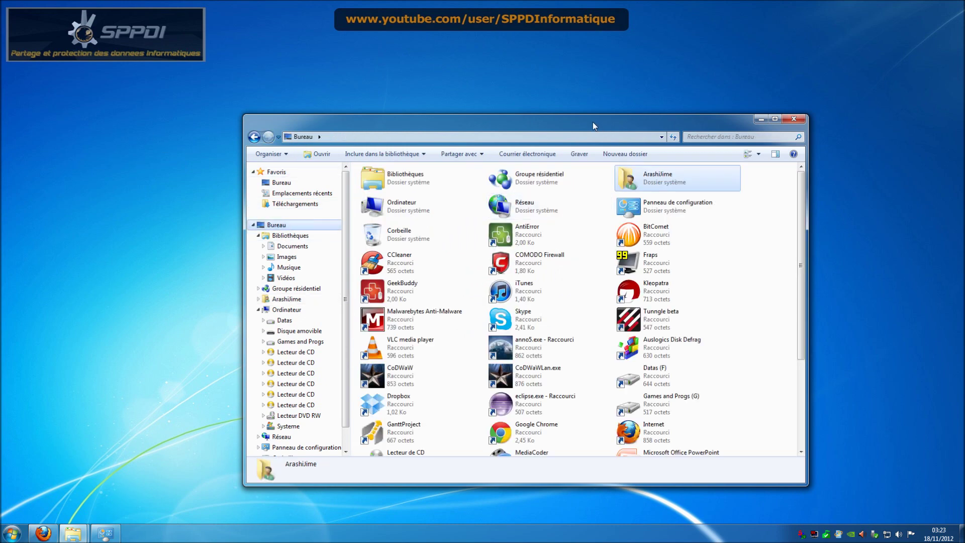
pyautogui.moveTo(593, 122); pyautogui.dragTo(542, 121)
pyautogui.click(442, 354)
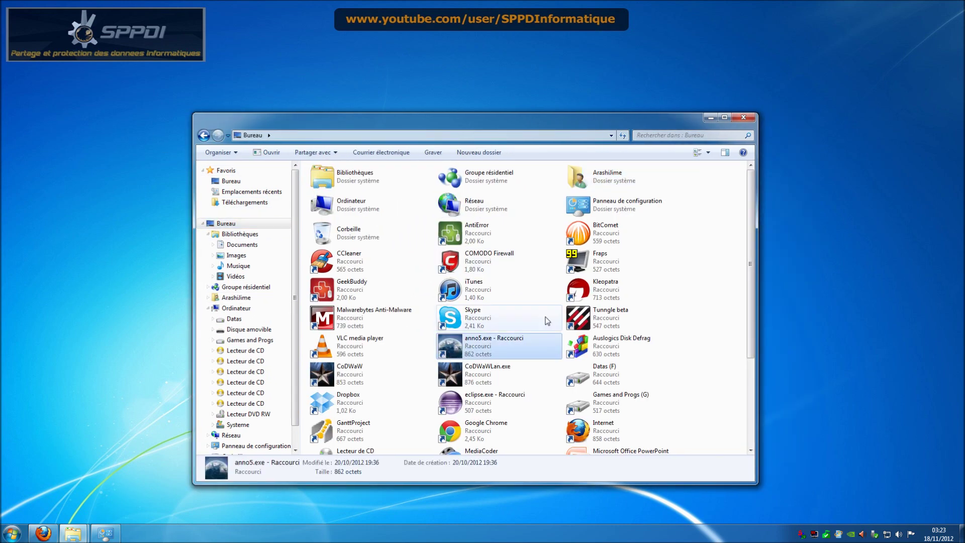
pyautogui.scroll(-3, 545, 319)
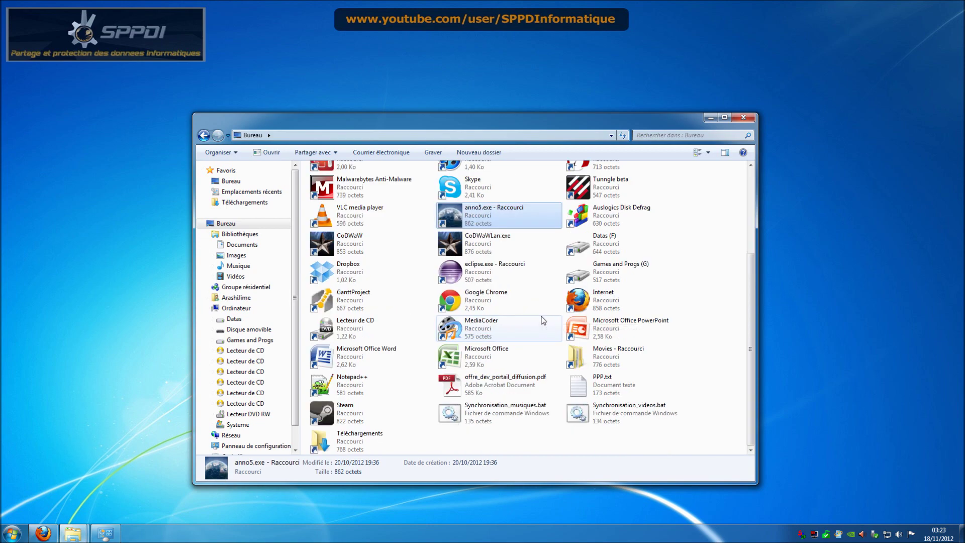
pyautogui.click(485, 270)
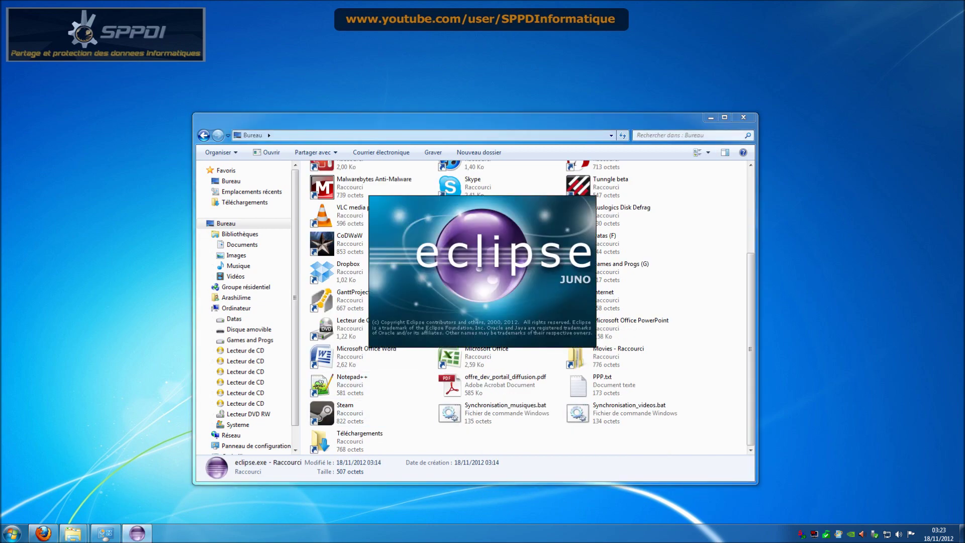
pyautogui.click(710, 117)
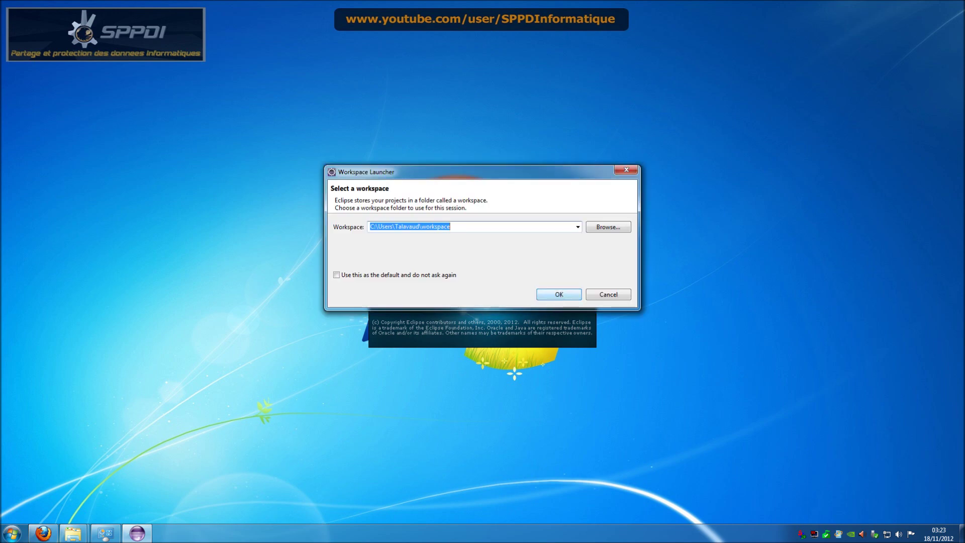
# - Browse to Mes documents for the workspace, enter Espace Eclipse as the folder name, accept the selection and start Eclipse
pyautogui.click(599, 228)
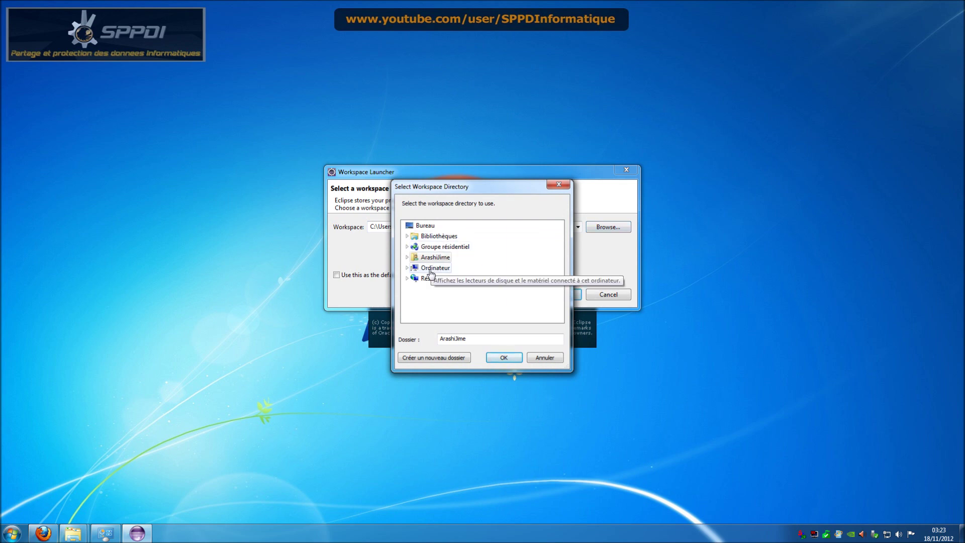
pyautogui.doubleClick(439, 236)
pyautogui.doubleClick(442, 247)
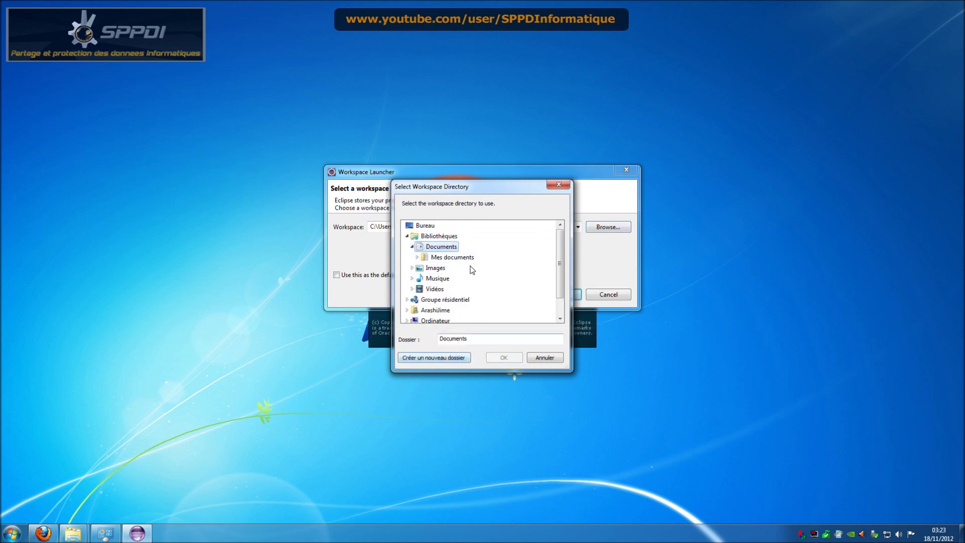
pyautogui.doubleClick(452, 257)
pyautogui.write('Espace Eclipse')
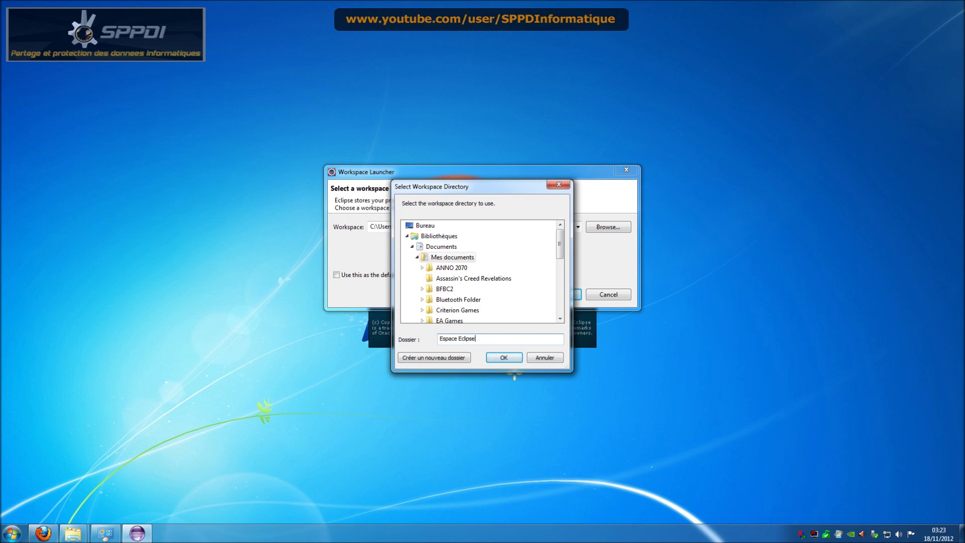
pyautogui.click(503, 357)
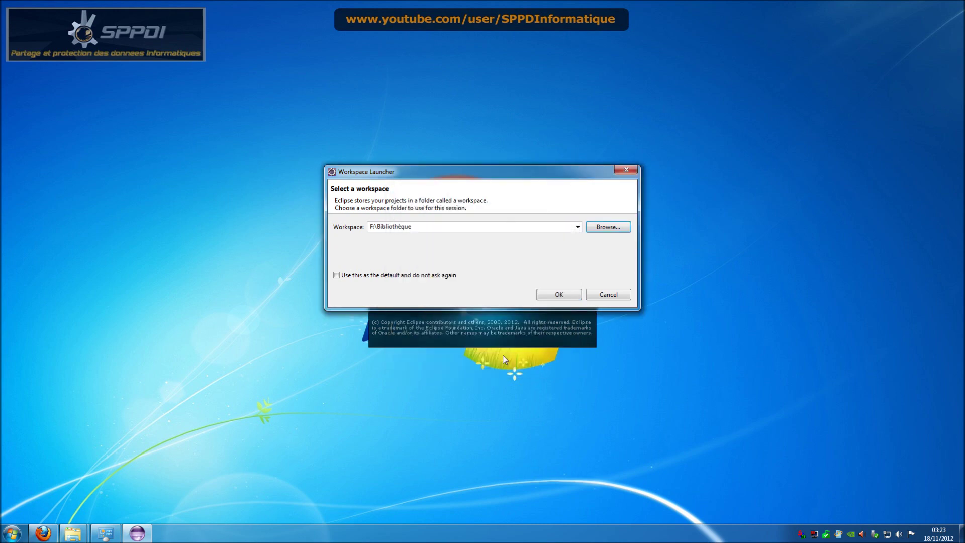
pyautogui.click(558, 297)
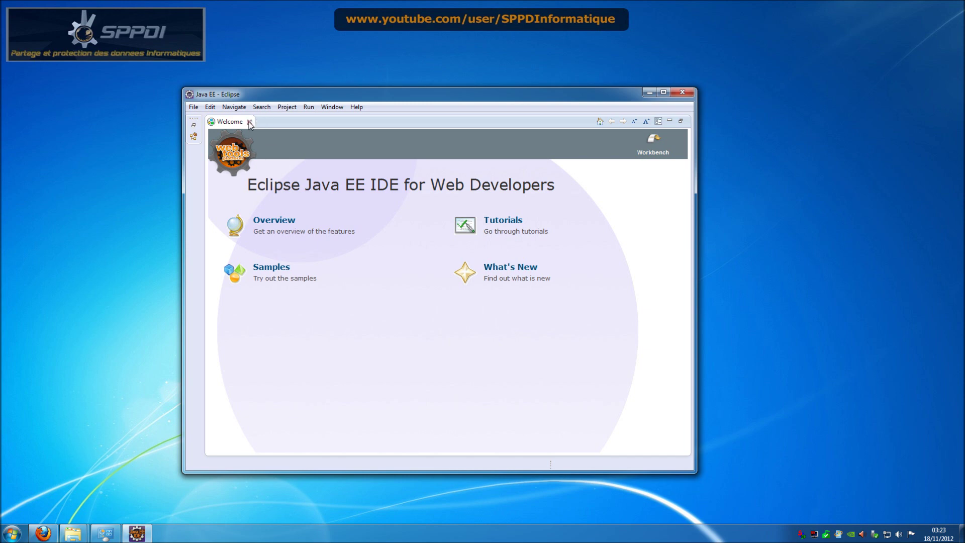
# - Close the Welcome page to reach the Java EE workbench, and open and cancel the New wizard
pyautogui.click(249, 121)
pyautogui.click(194, 118)
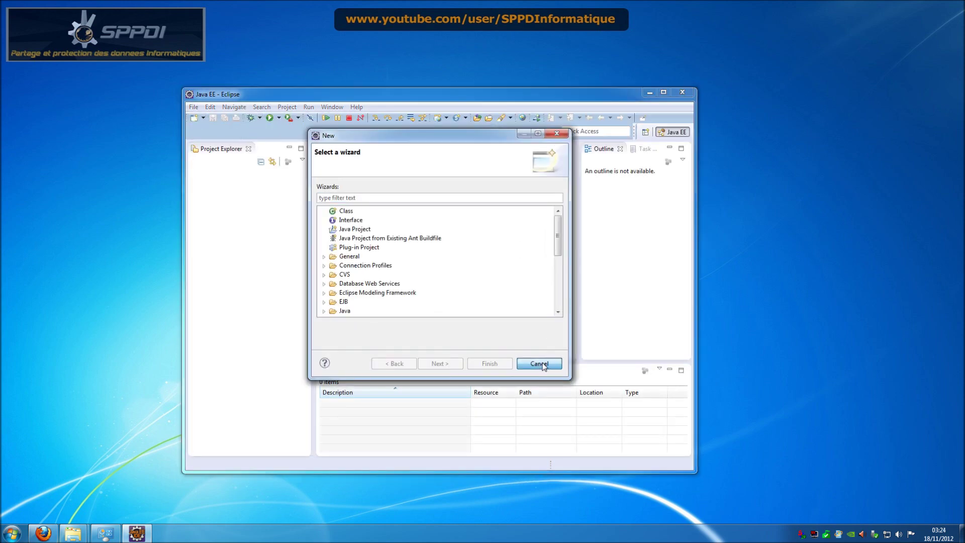
pyautogui.click(539, 364)
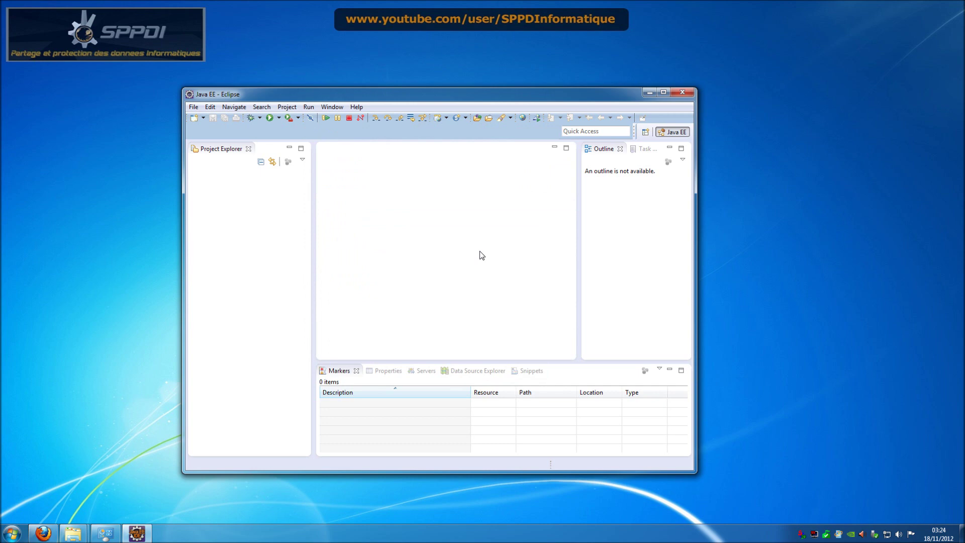
pyautogui.click(644, 205)
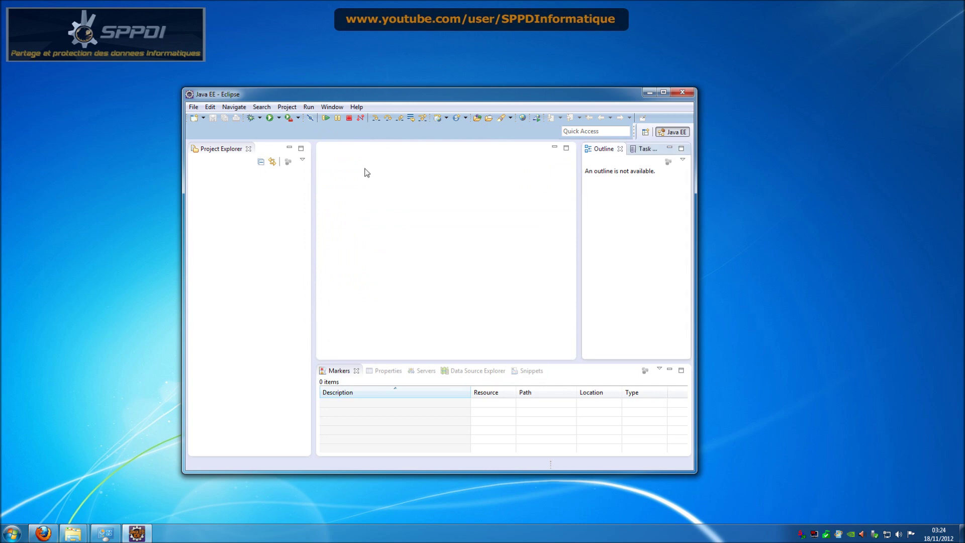